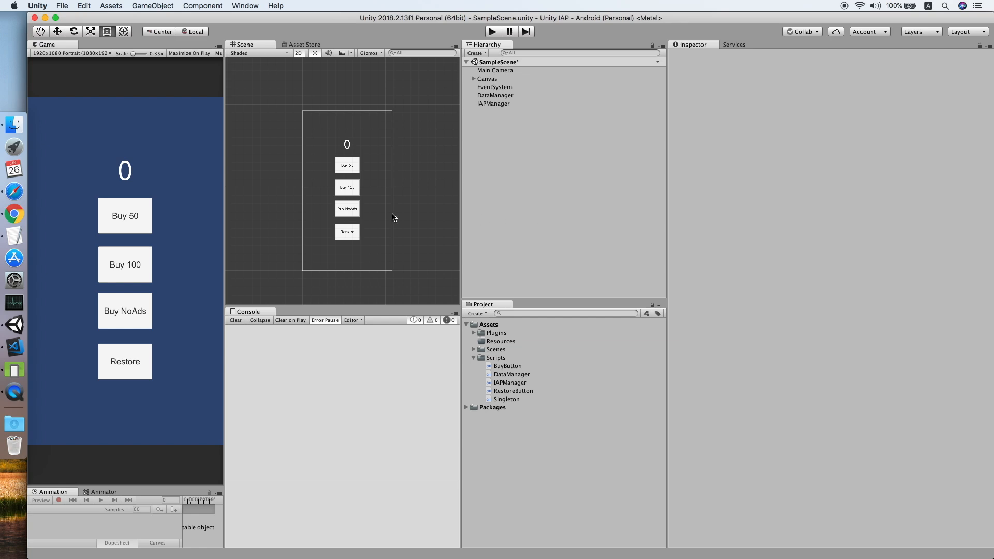
Switch to the Google Play Console in Chrome and open the unreleased internal test release of IAPTutorial for review.
{"action": "left_click", "coordinate": [14, 214]}
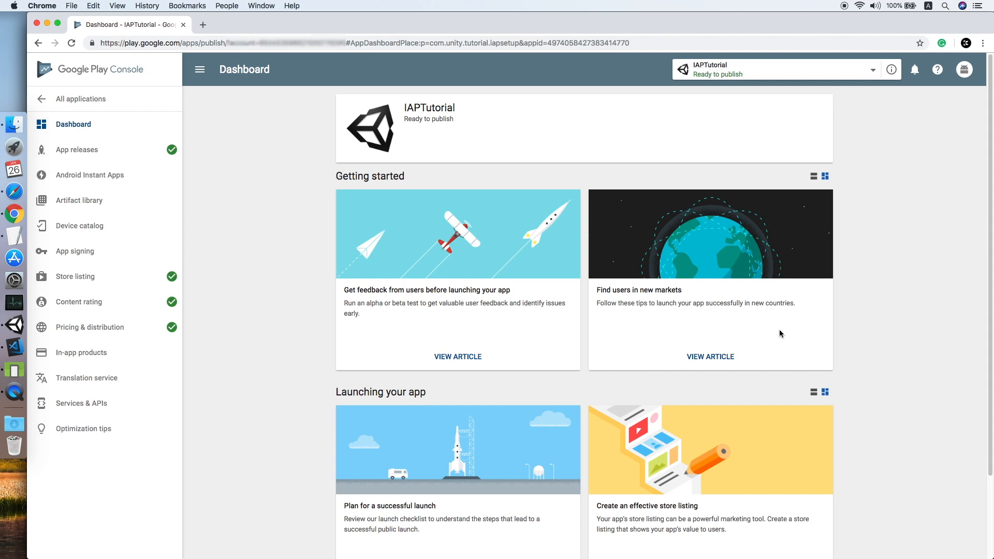
{"action": "left_click", "coordinate": [111, 156]}
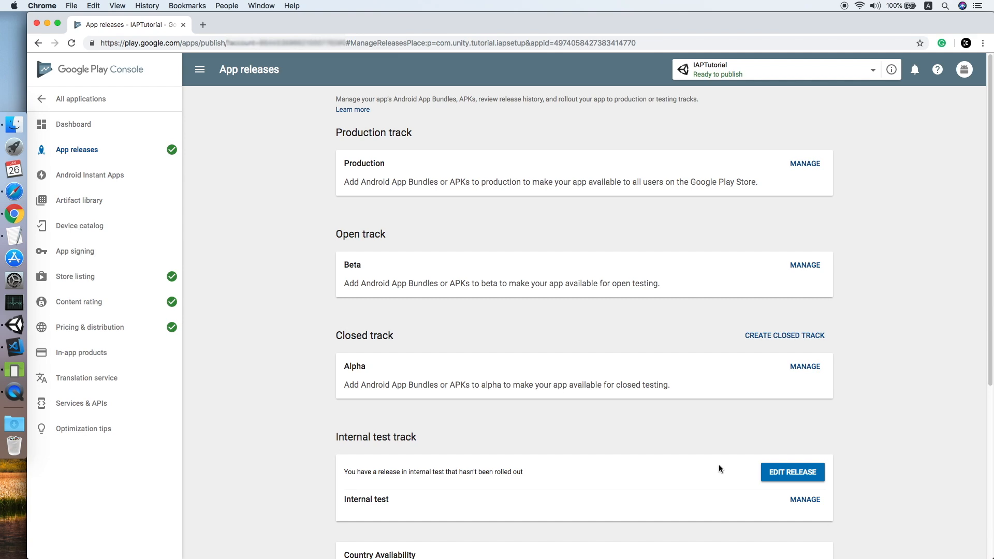
{"action": "left_click", "coordinate": [806, 481]}
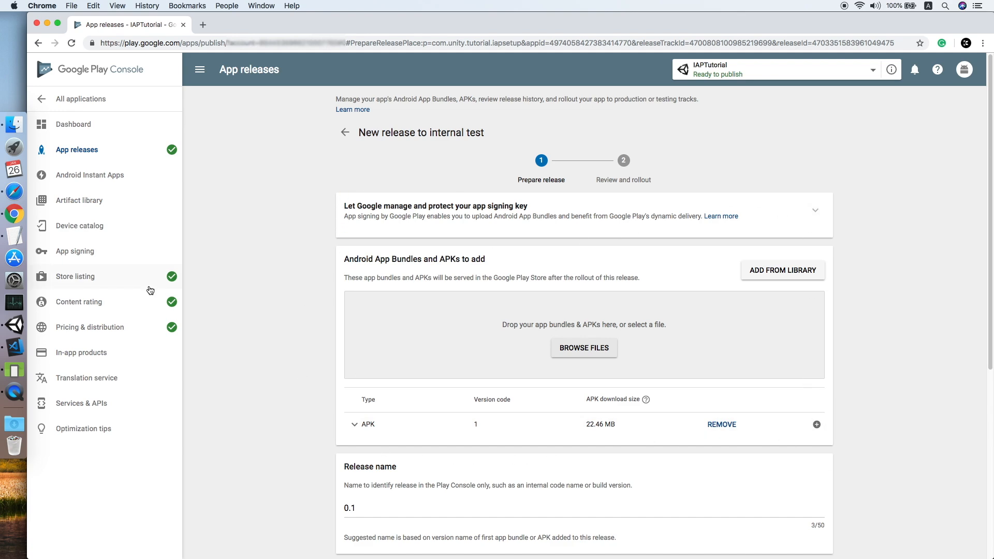
Start a new managed product in the app's in-app products.
{"action": "left_click", "coordinate": [105, 356]}
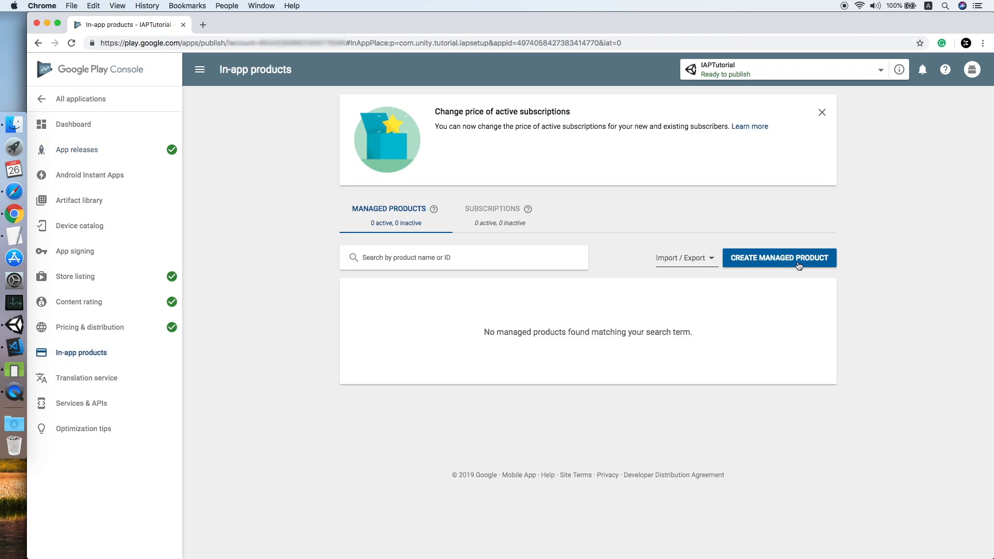
{"action": "left_click", "coordinate": [799, 266]}
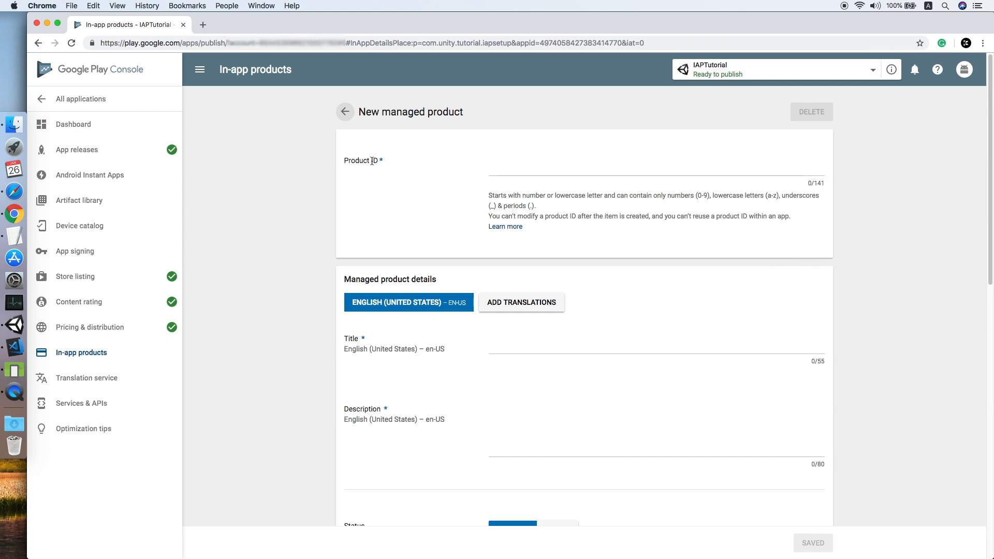
{"action": "left_click", "coordinate": [511, 171]}
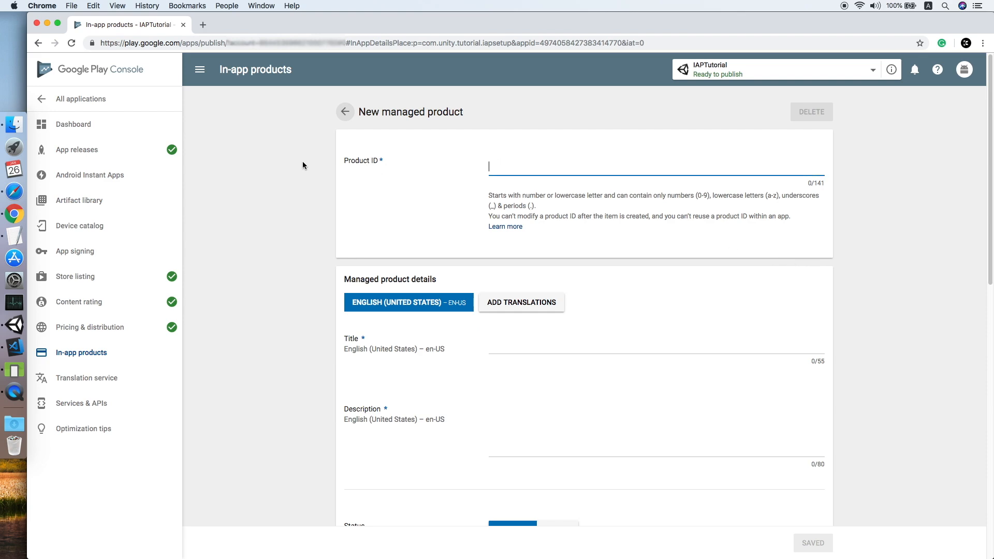
Open Unity's IAPManager script, copy the GOLD_50 string value, and paste it as the new managed product's ID in Chrome.
{"action": "left_click", "coordinate": [14, 324]}
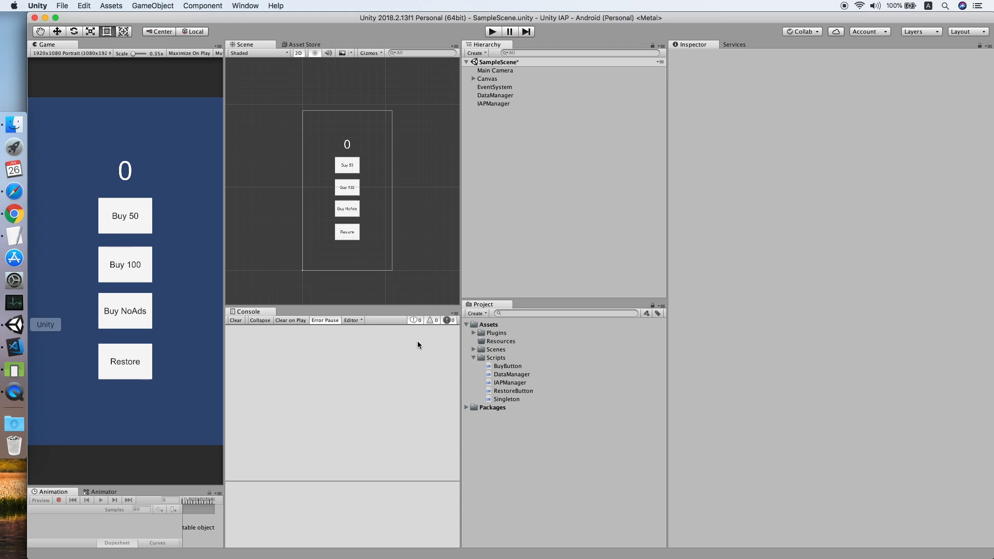
{"action": "double_click", "coordinate": [510, 386]}
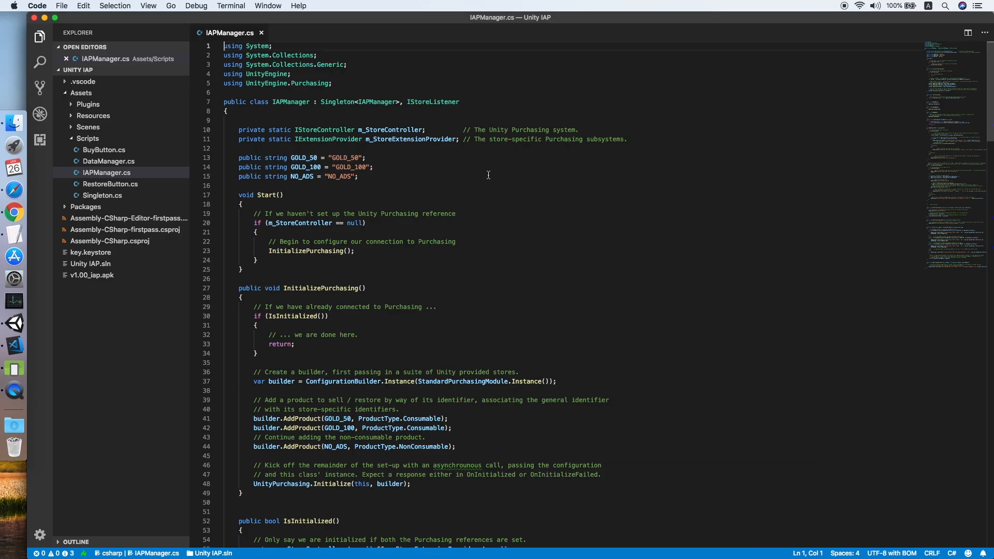
{"action": "double_click", "coordinate": [346, 159]}
{"action": "key", "text": "cmd+c"}
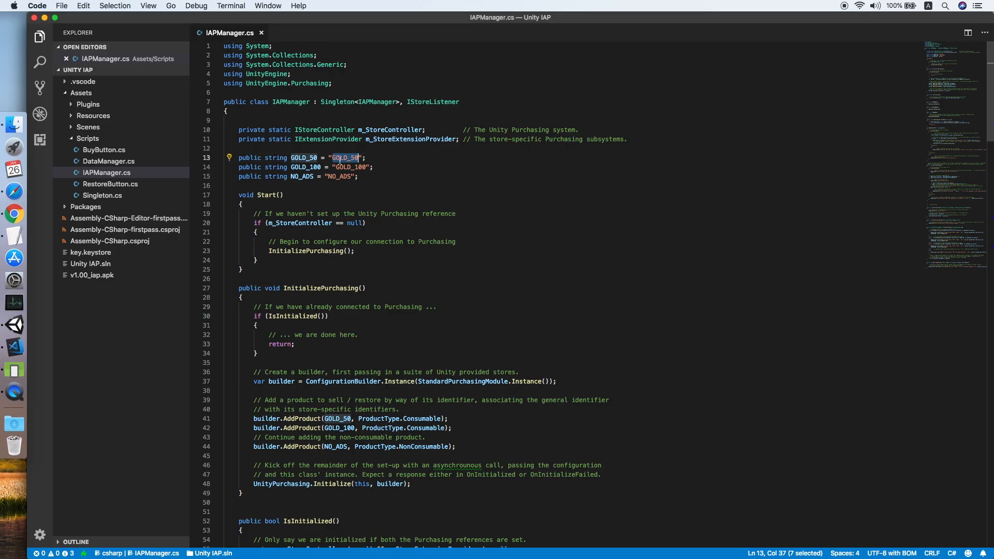
{"action": "left_click", "coordinate": [14, 214]}
{"action": "left_click", "coordinate": [528, 166]}
{"action": "key", "text": "cmd+v"}
Enter 50 Gold as the product's title and description, and set its status to Active.
{"action": "left_click", "coordinate": [534, 348]}
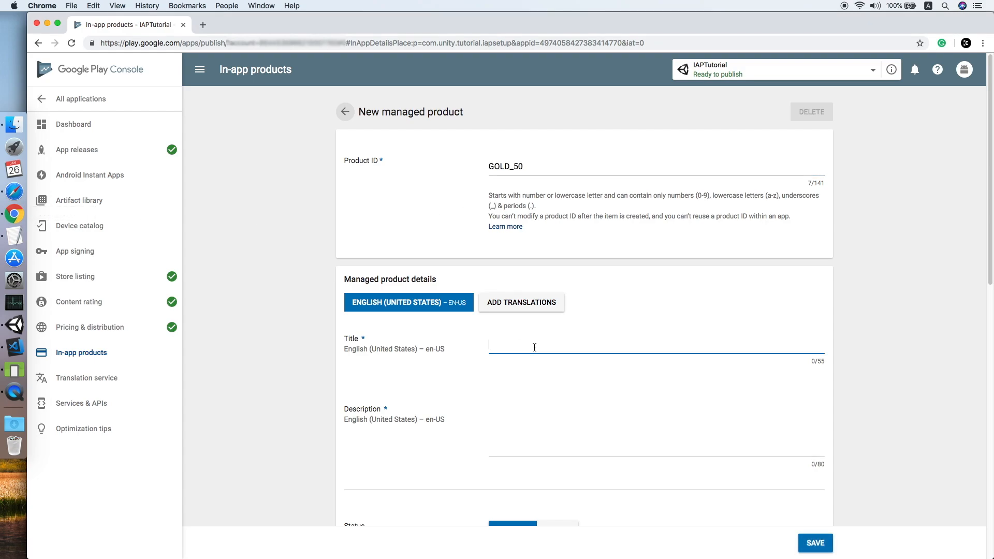
{"action": "type", "text": "50 Gold"}
{"action": "key", "text": "Tab"}
{"action": "type", "text": "50"}
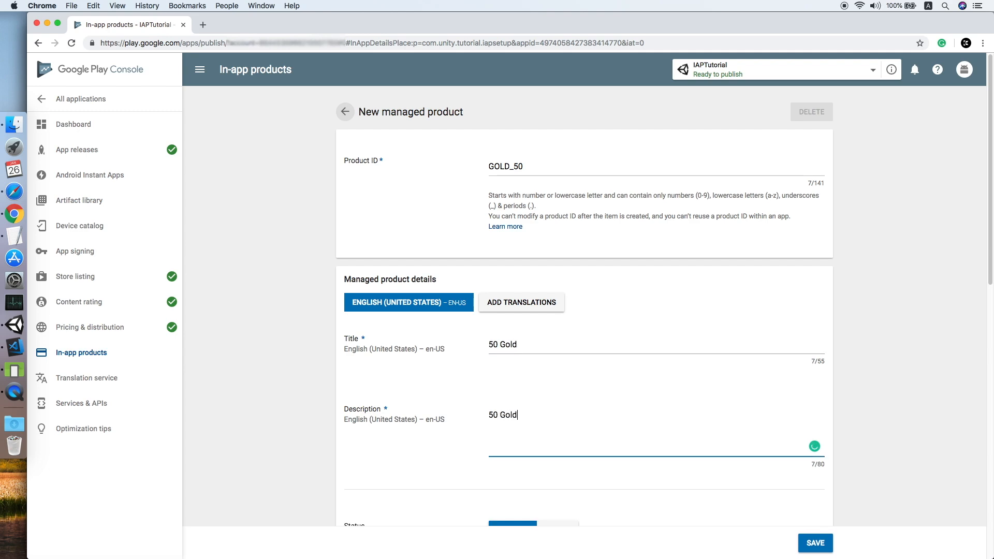
{"action": "scroll", "coordinate": [594, 344], "scroll_direction": "down", "scroll_amount": 5}
{"action": "left_click", "coordinate": [566, 280]}
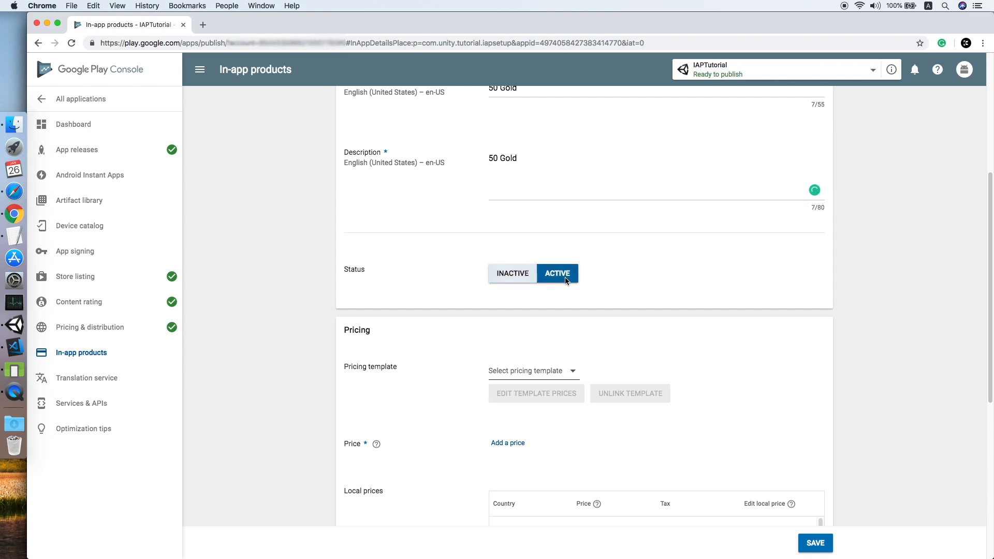
Add a default price of MYR 3.9 to the product and apply the generated local prices.
{"action": "scroll", "coordinate": [609, 341], "scroll_direction": "down", "scroll_amount": 3}
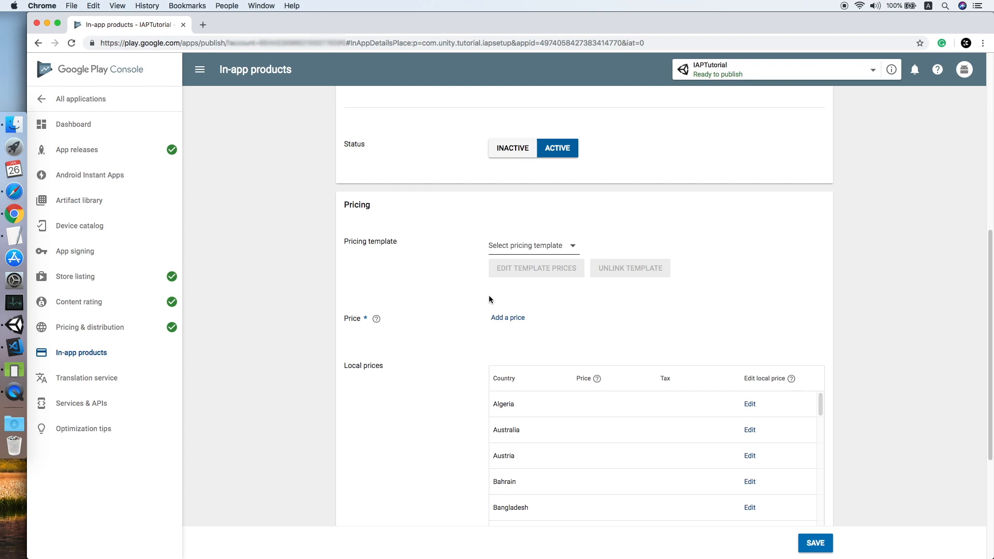
{"action": "left_click", "coordinate": [517, 319]}
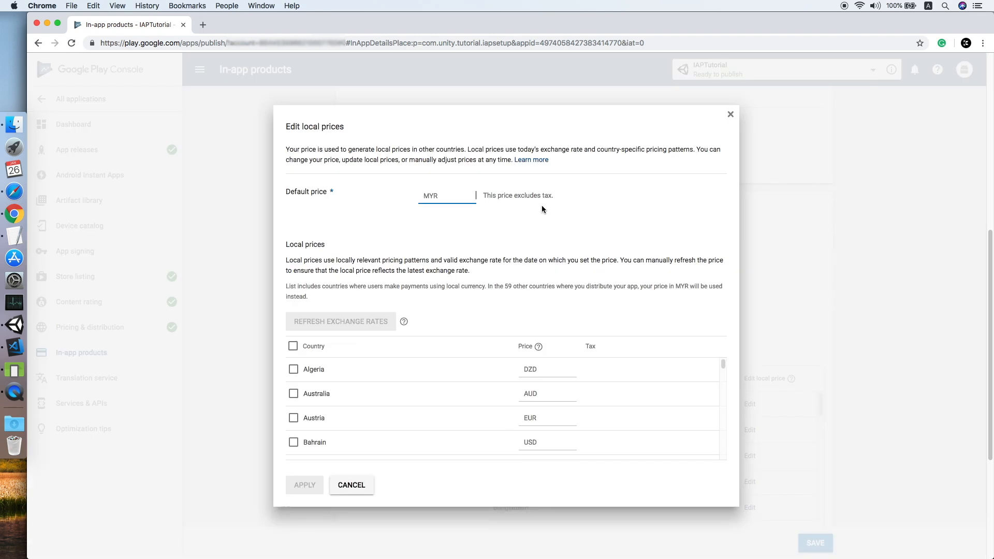
{"action": "type", "text": "3.9"}
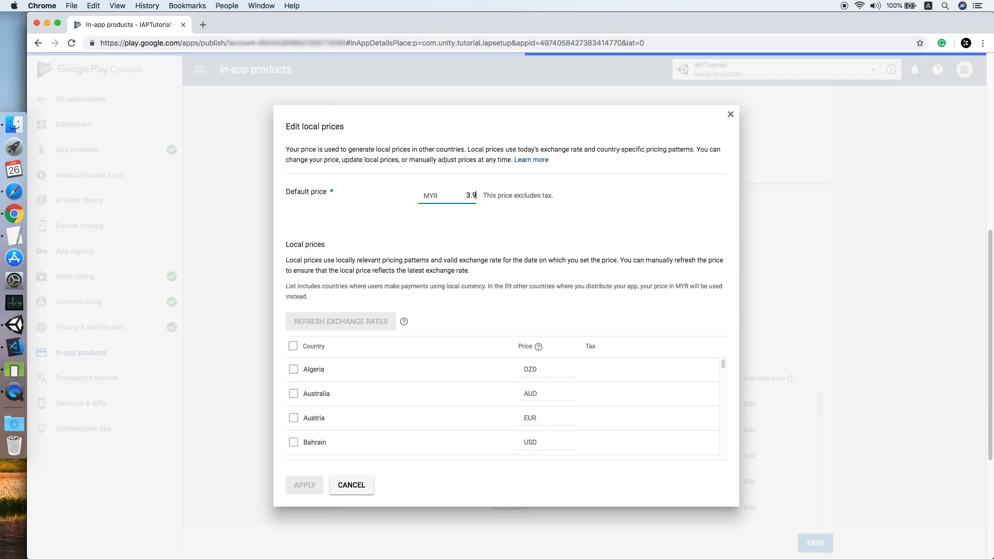
{"action": "left_click", "coordinate": [304, 485]}
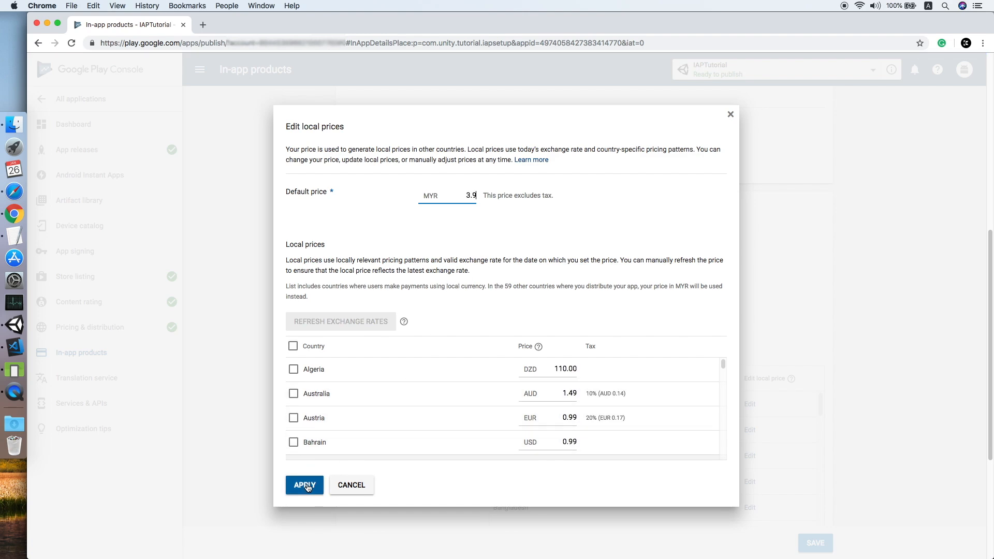
Try to save the managed product and check the form's Product ID field.
{"action": "scroll", "coordinate": [761, 329], "scroll_direction": "down", "scroll_amount": 5}
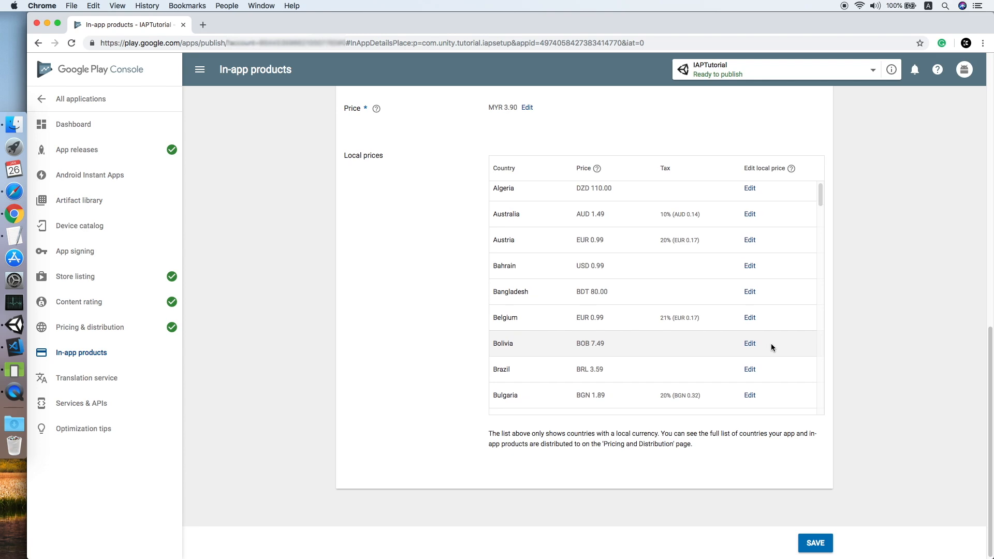
{"action": "left_click", "coordinate": [815, 543]}
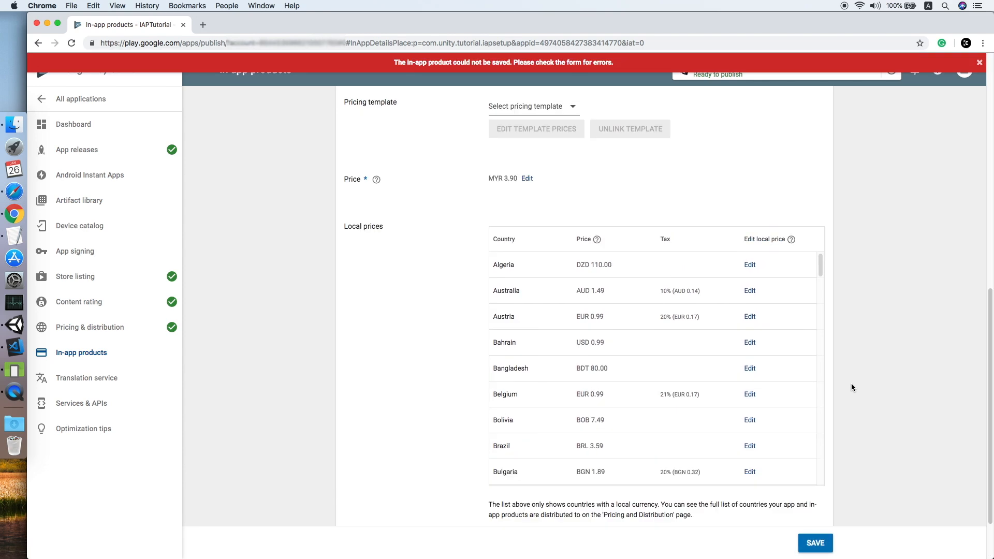
{"action": "scroll", "coordinate": [851, 384], "scroll_direction": "up", "scroll_amount": 5}
{"action": "scroll", "coordinate": [848, 384], "scroll_direction": "up", "scroll_amount": 5}
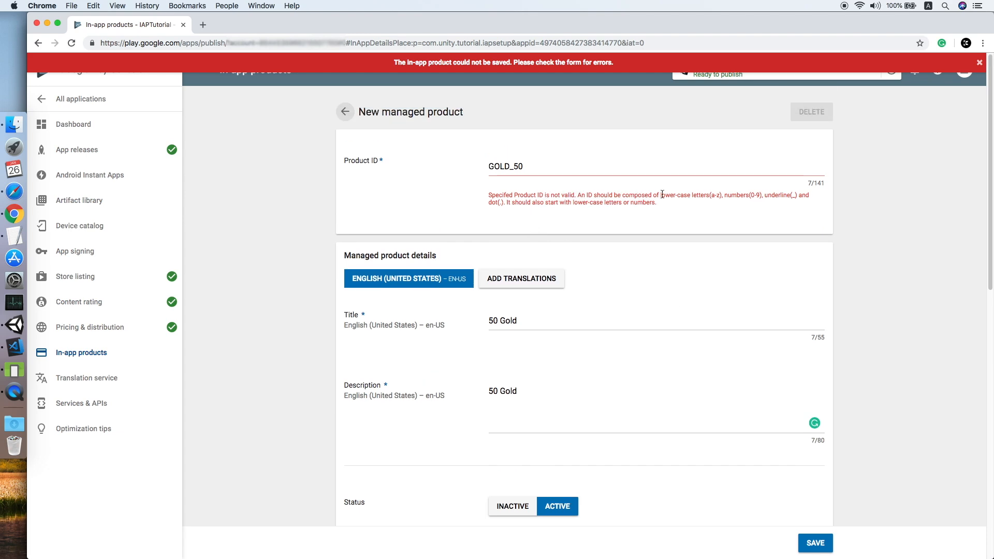
Change the product ID to lowercase gold_50 and save the managed product.
{"action": "left_click", "coordinate": [513, 166]}
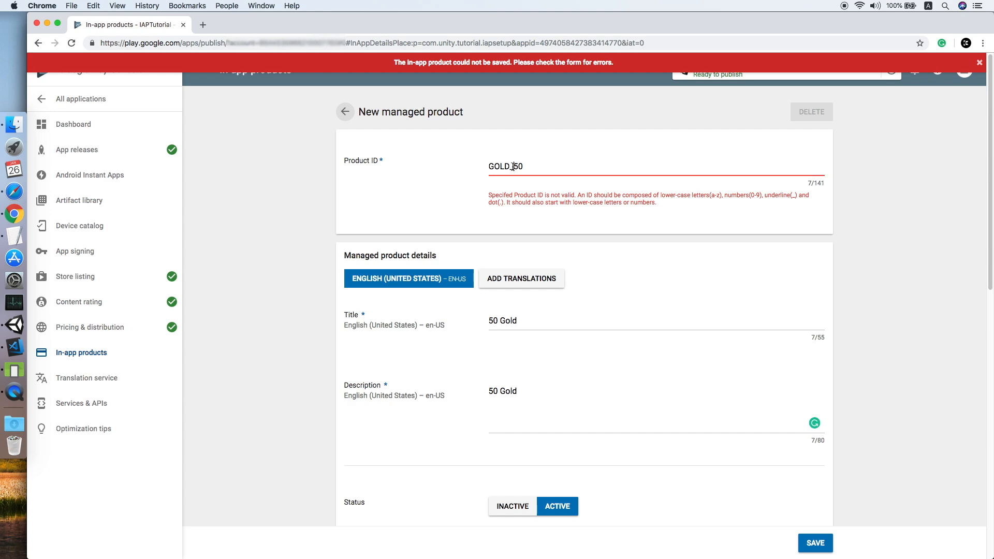
{"action": "left_click_drag", "start_coordinate": [510, 166], "coordinate": [481, 168]}
{"action": "type", "text": "gold"}
{"action": "left_click_drag", "start_coordinate": [537, 171], "coordinate": [465, 174]}
{"action": "scroll", "coordinate": [685, 210], "scroll_direction": "down", "scroll_amount": 10}
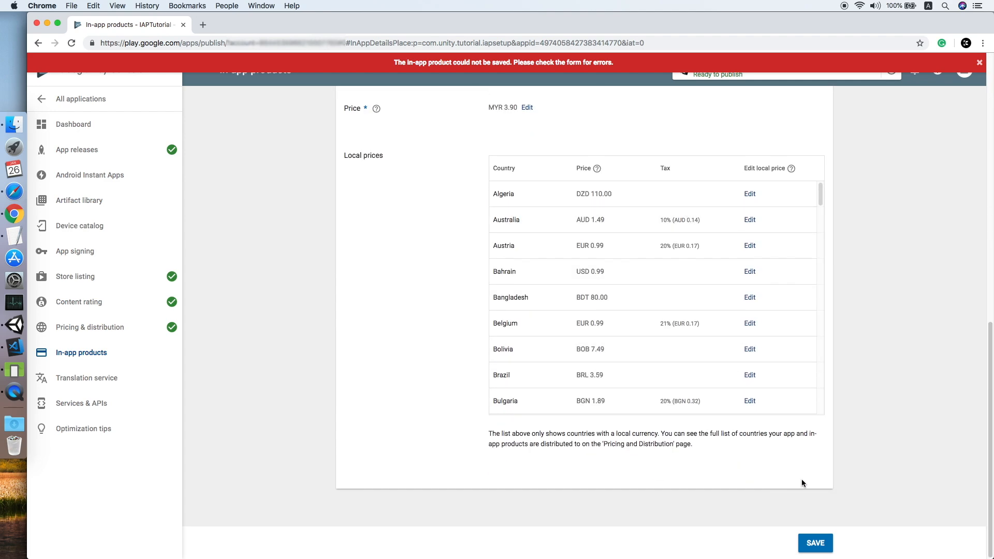
{"action": "left_click", "coordinate": [812, 547]}
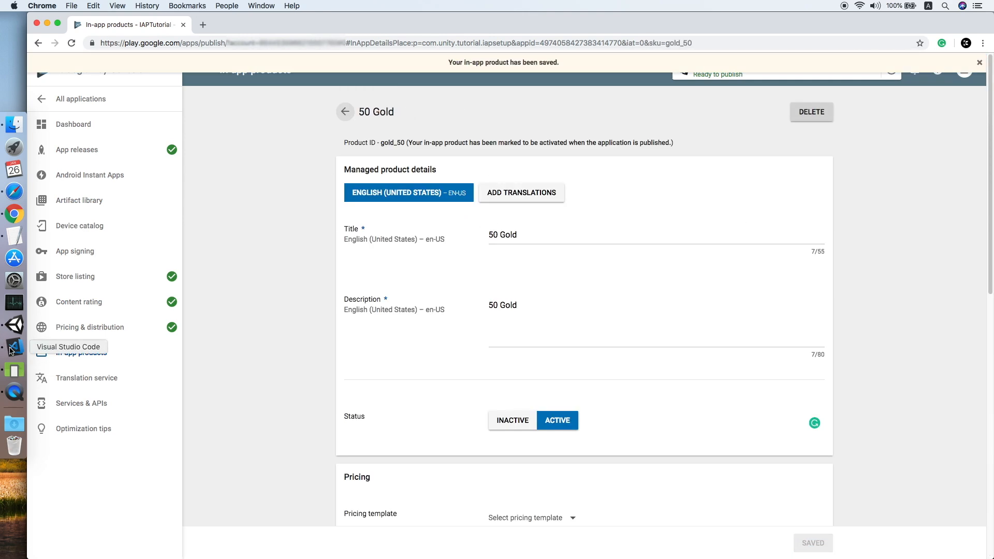
Switch to Visual Studio Code and change the GOLD_50 variable's string value to "gold_50" in IAPManager.cs.
{"action": "left_click", "coordinate": [11, 350]}
{"action": "left_click", "coordinate": [356, 157]}
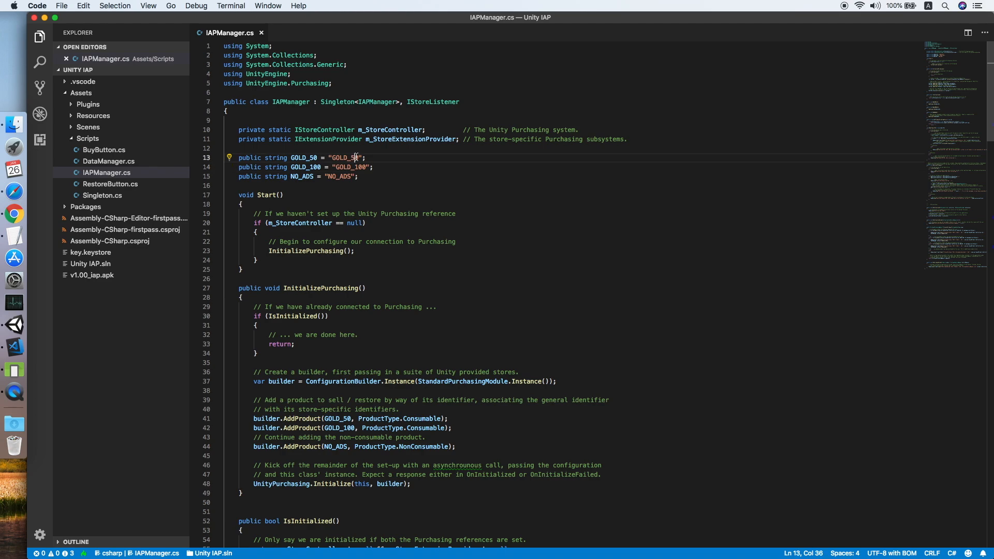
{"action": "double_click", "coordinate": [344, 158]}
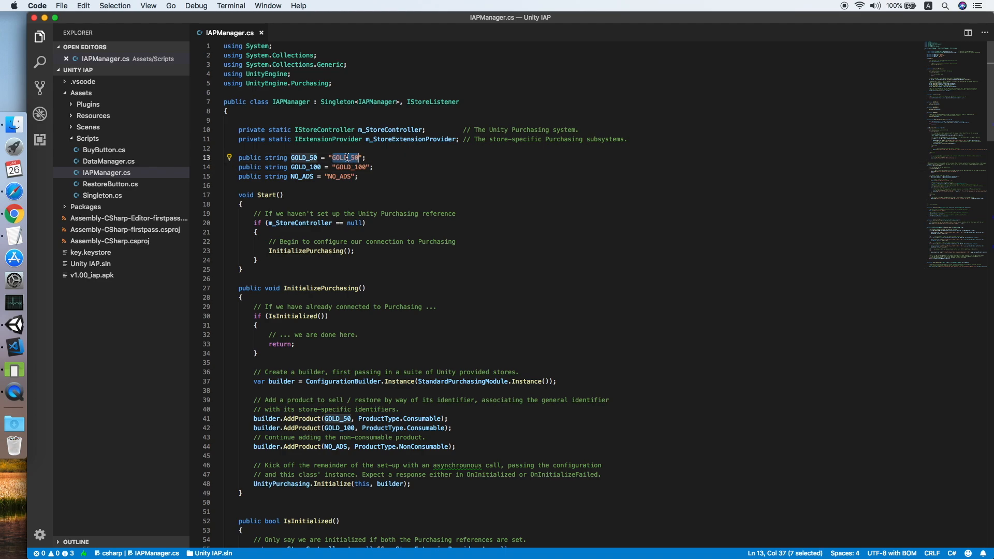
{"action": "left_click", "coordinate": [343, 157]}
{"action": "left_click", "coordinate": [347, 158]}
{"action": "key", "text": "BackSpace"}
{"action": "key", "text": "BackSpace"}
{"action": "key", "text": "BackSpace"}
{"action": "key", "text": "BackSpace"}
{"action": "type", "text": "gold"}
Change the GOLD_100 variable's string value to "gold_100".
{"action": "key", "text": "Down"}
{"action": "key", "text": "Right"}
{"action": "key", "text": "BackSpace"}
{"action": "key", "text": "BackSpace"}
{"action": "key", "text": "BackSpace"}
{"action": "key", "text": "BackSpace"}
{"action": "type", "text": "gold"}
Change the NO_ADS variable's string value to "no_ads" and save the script.
{"action": "key", "text": "Down"}
{"action": "key", "text": "BackSpace"}
{"action": "key", "text": "BackSpace"}
{"action": "key", "text": "BackSpace"}
{"action": "key", "text": "BackSpace"}
{"action": "key", "text": "BackSpace"}
{"action": "key", "text": "BackSpace"}
{"action": "type", "text": "no_ads"}
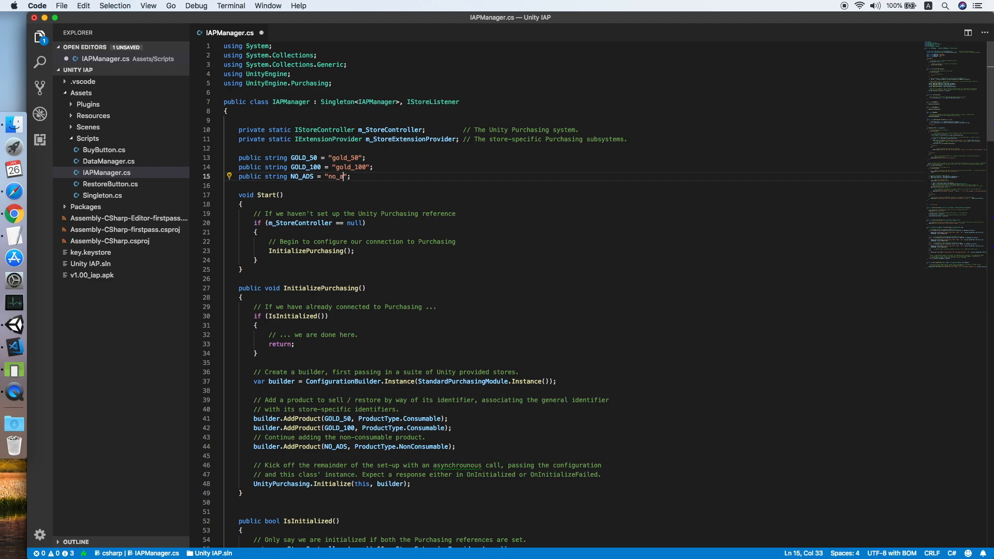
{"action": "left_click", "coordinate": [515, 196]}
{"action": "key", "text": "cmd+s"}
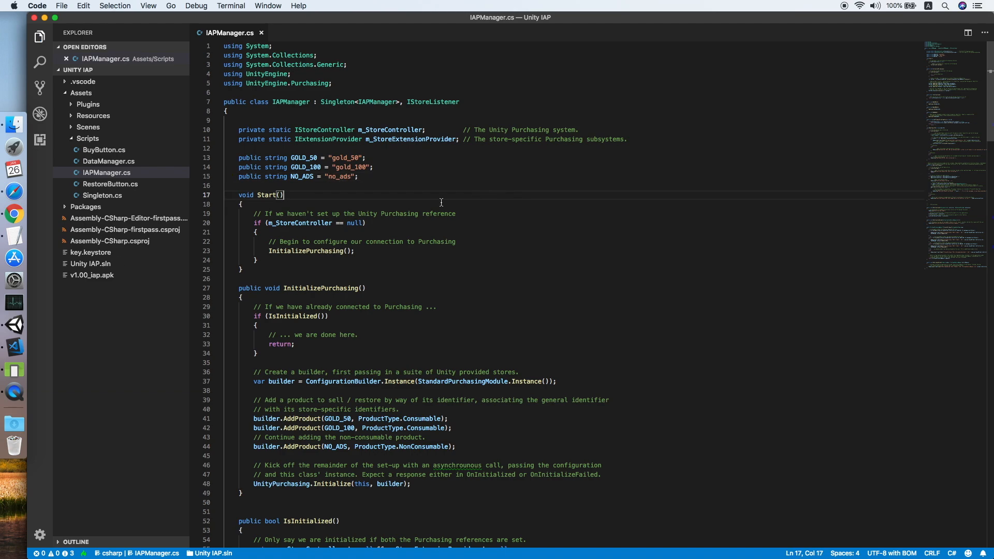
Switch back to Chrome, return to the managed products list, and start another managed product.
{"action": "left_click", "coordinate": [14, 214]}
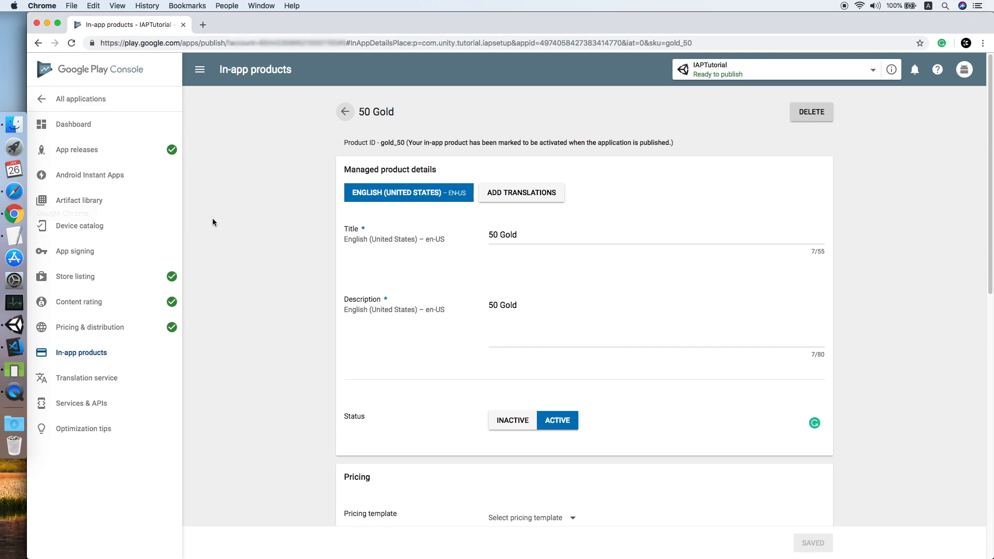
{"action": "left_click", "coordinate": [345, 112]}
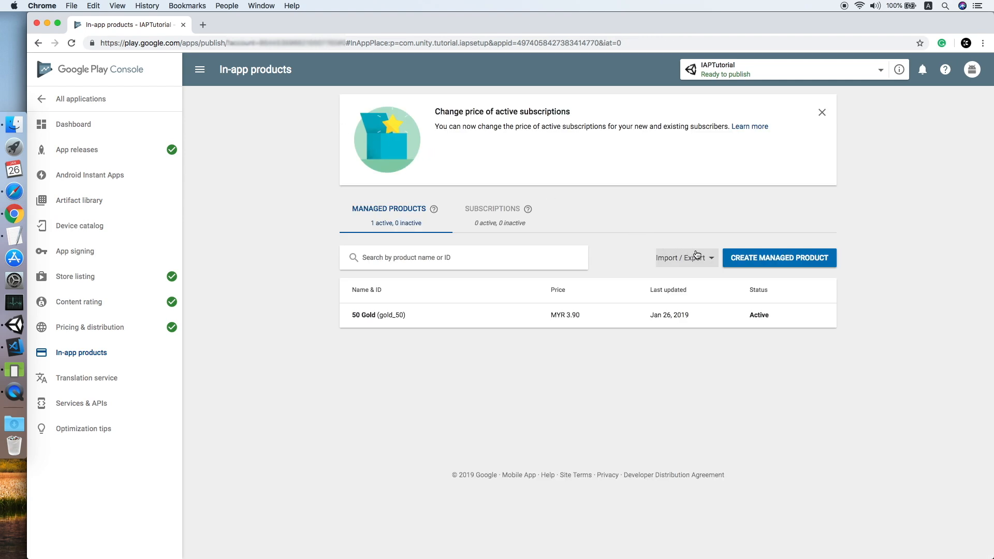
{"action": "left_click", "coordinate": [752, 259]}
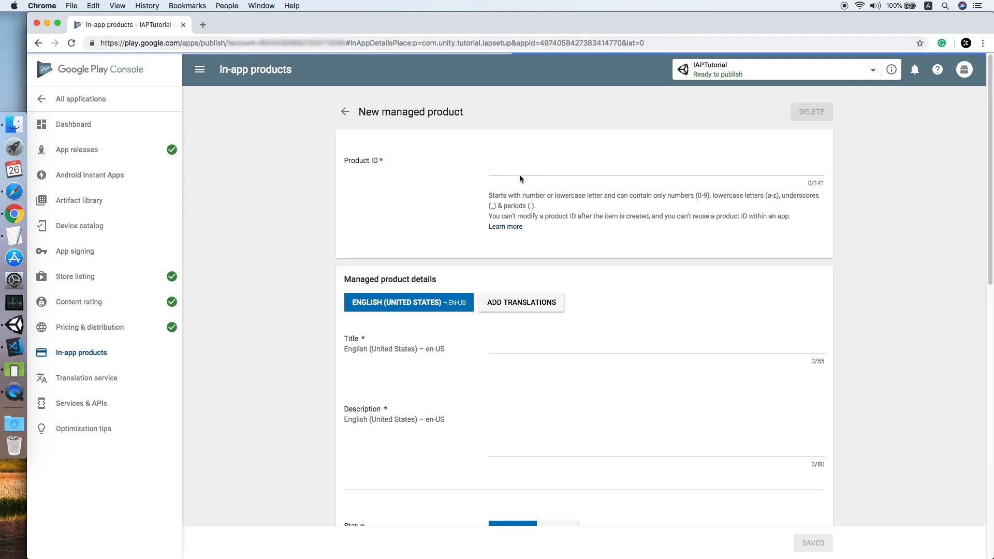
{"action": "left_click", "coordinate": [539, 170]}
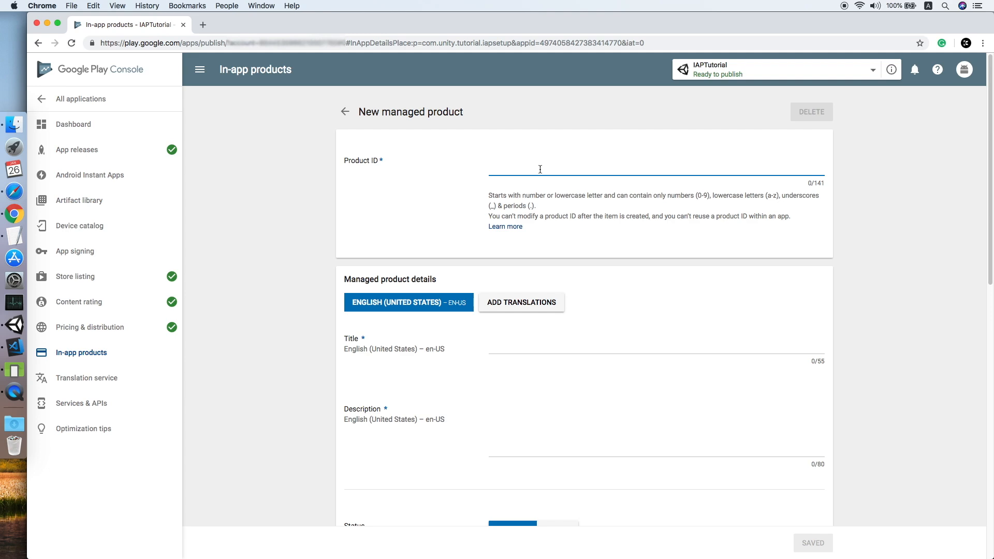
Copy the gold_100 string from IAPManager.cs in Visual Studio Code and paste it as the product ID in Chrome.
{"action": "left_click", "coordinate": [20, 354]}
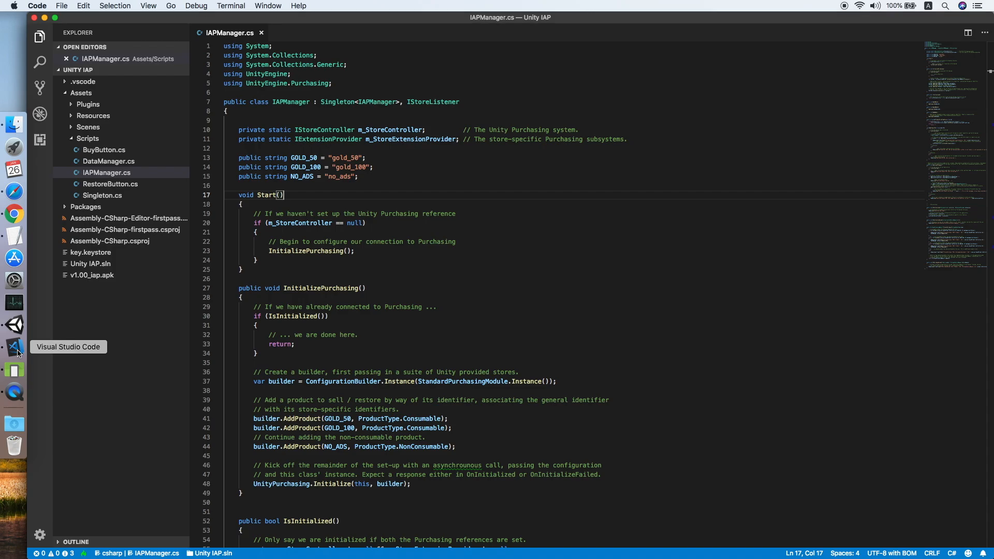
{"action": "double_click", "coordinate": [352, 167]}
{"action": "key", "text": "super+c"}
{"action": "left_click", "coordinate": [15, 214]}
{"action": "key", "text": "super+v"}
Enter the title 100 gold and the description 100 Gold, and set the product's status to Active.
{"action": "left_click", "coordinate": [547, 344]}
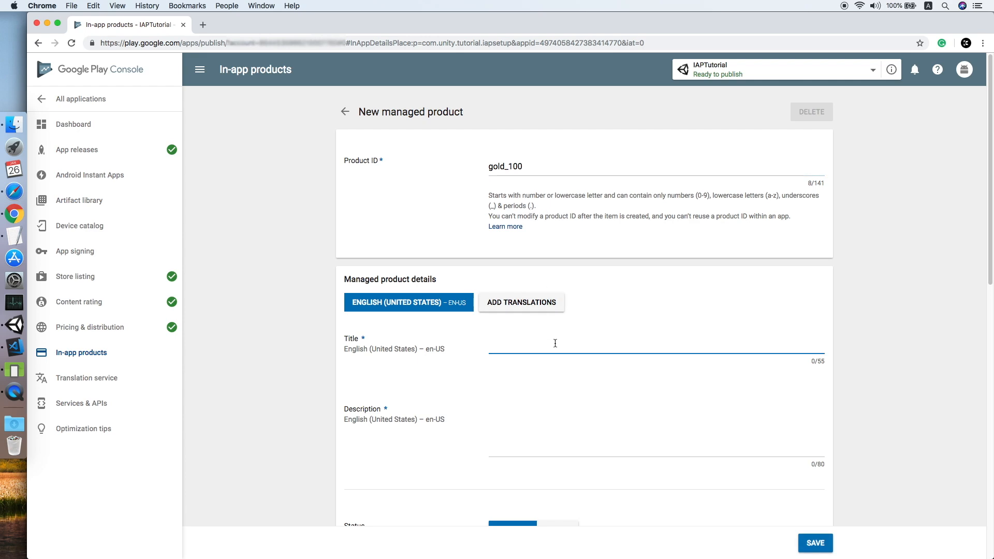
{"action": "type", "text": "100 gold"}
{"action": "key", "text": "Tab"}
{"action": "type", "text": "100 Gold"}
{"action": "scroll", "coordinate": [602, 322], "scroll_direction": "down", "scroll_amount": 6}
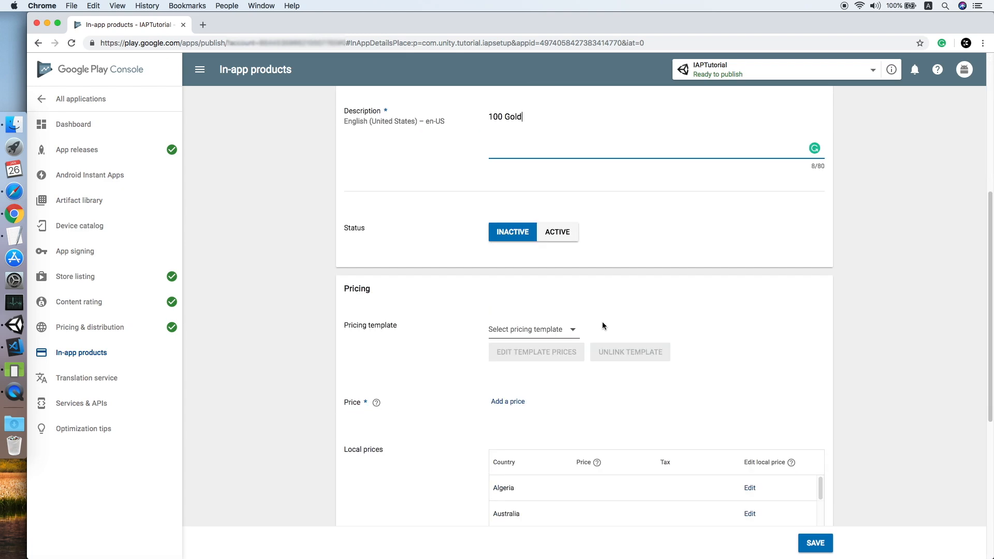
{"action": "left_click", "coordinate": [562, 239]}
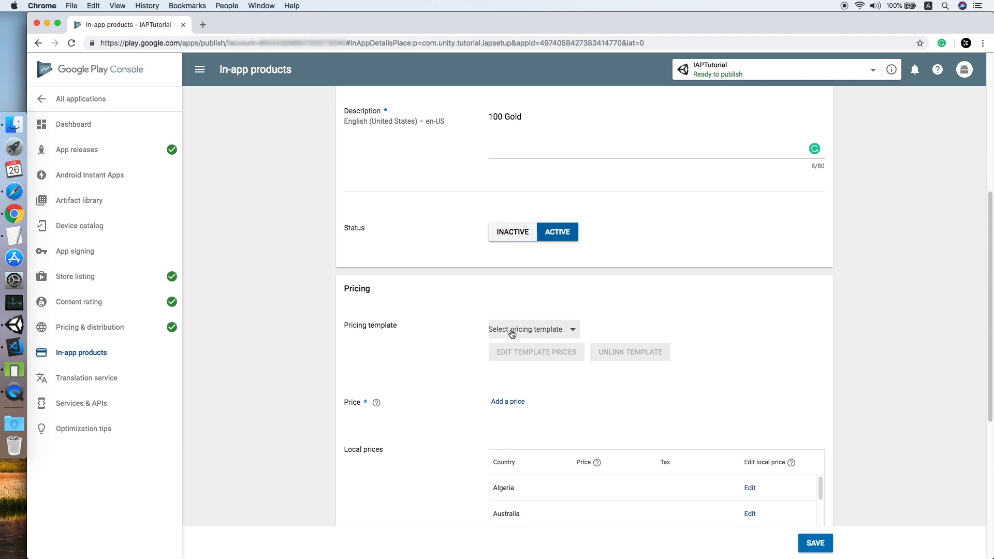
Set the 100 Gold product's default price to MYR 7.9, apply the generated local prices, and save the product.
{"action": "left_click", "coordinate": [508, 402]}
{"action": "left_click", "coordinate": [453, 199]}
{"action": "type", "text": "7.9"}
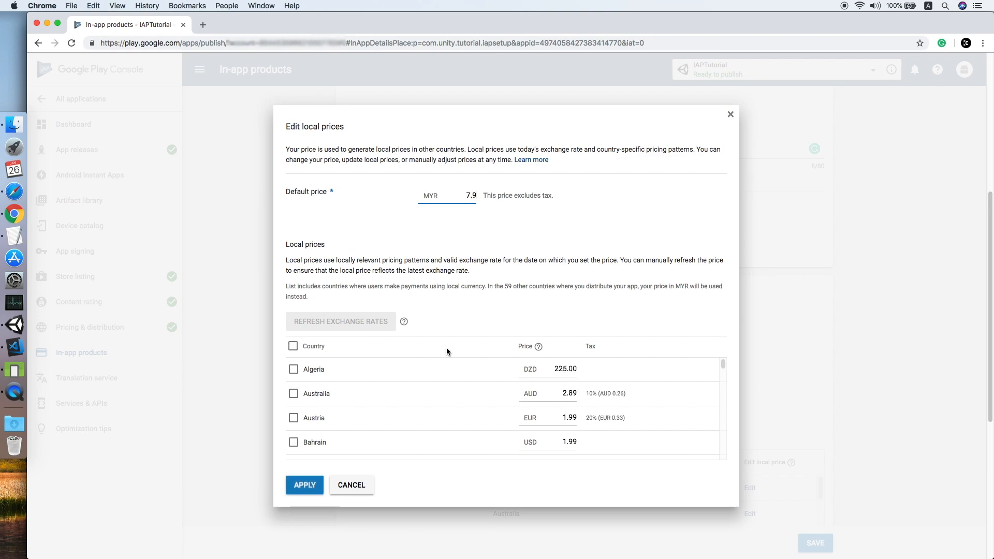
{"action": "left_click", "coordinate": [304, 485]}
{"action": "scroll", "coordinate": [665, 352], "scroll_direction": "down", "scroll_amount": 6}
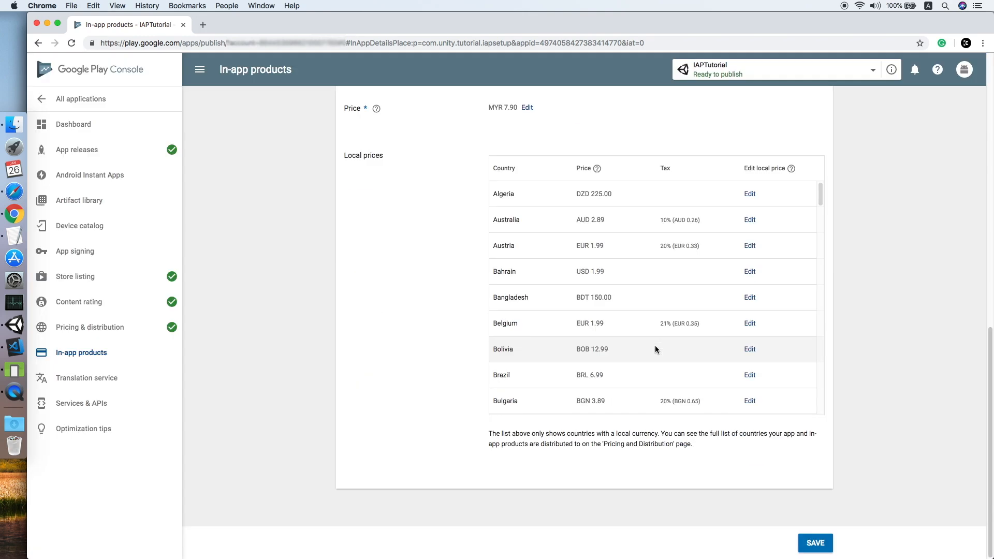
{"action": "scroll", "coordinate": [654, 345], "scroll_direction": "down", "scroll_amount": 5}
{"action": "left_click", "coordinate": [816, 543]}
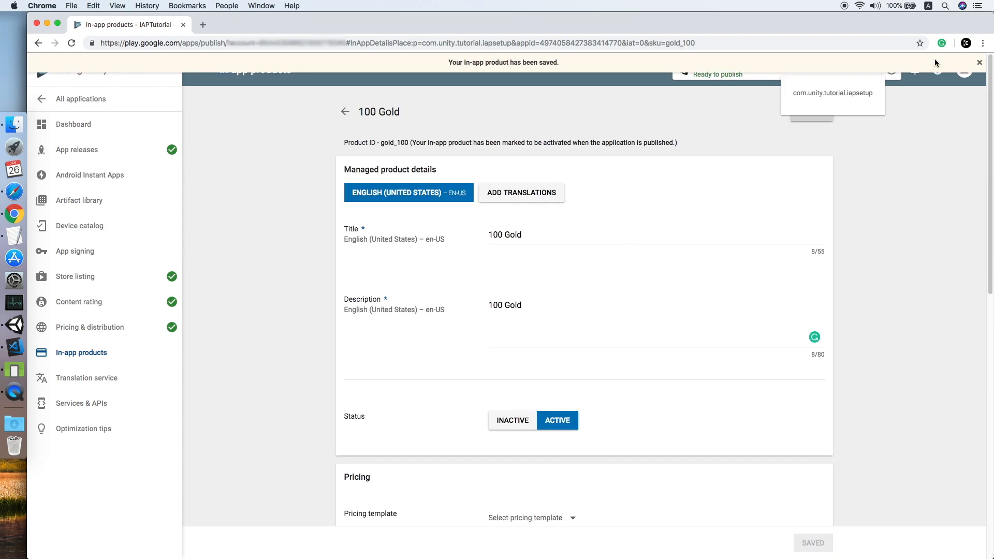
Dismiss the notification, return to the managed products list, and start creating a third managed product.
{"action": "left_click", "coordinate": [980, 63]}
{"action": "left_click", "coordinate": [345, 113]}
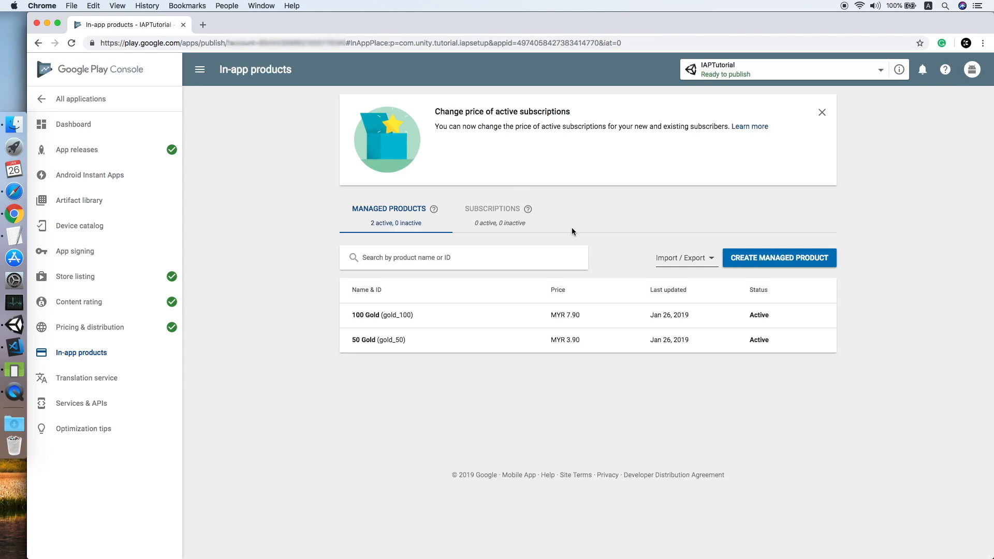
{"action": "left_click", "coordinate": [771, 259]}
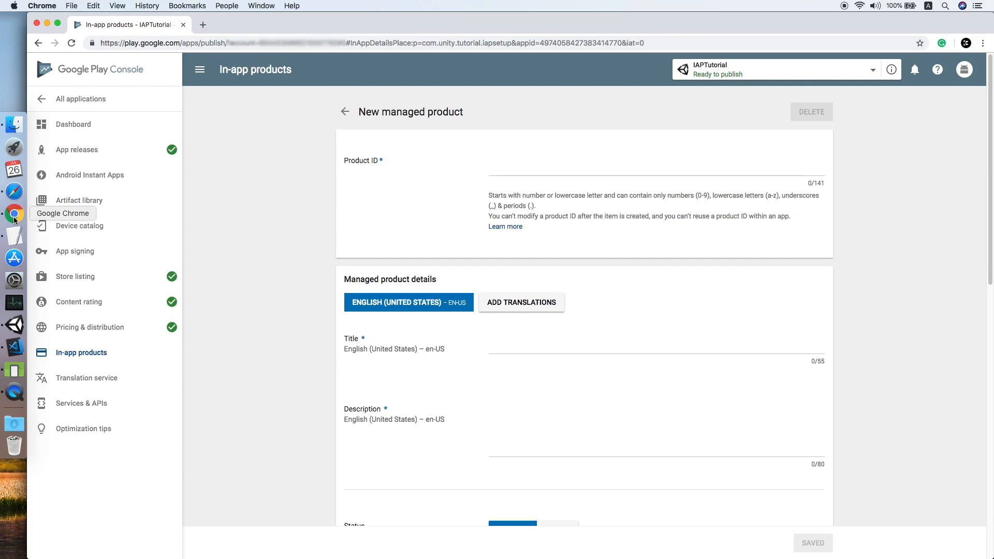
Copy the no_ads string from IAPManager.cs in Visual Studio Code and paste it as the new product's ID in Chrome.
{"action": "left_click", "coordinate": [15, 347]}
{"action": "double_click", "coordinate": [342, 177]}
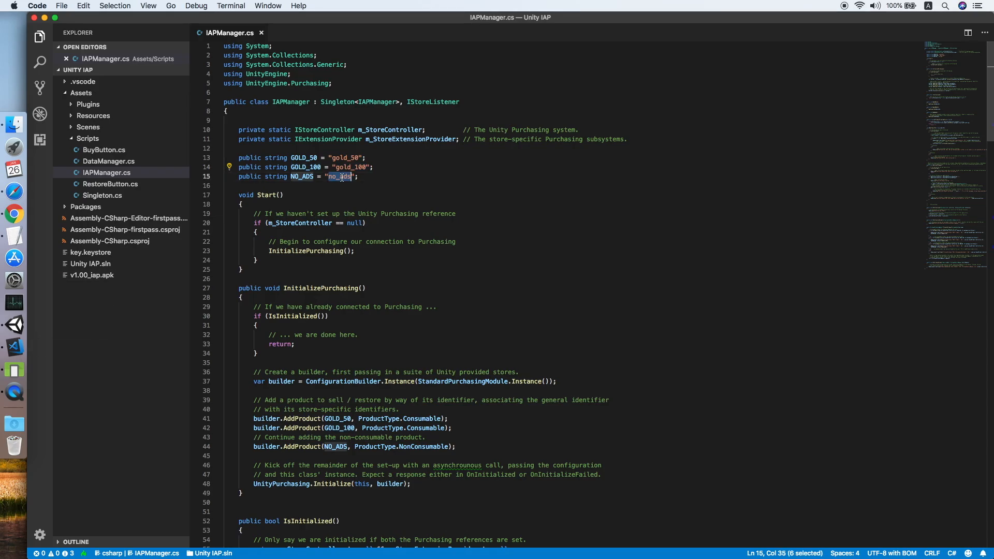
{"action": "left_click", "coordinate": [15, 213]}
{"action": "left_click", "coordinate": [600, 174]}
{"action": "key", "text": "super+v"}
Enter Remove Ads as both the title and the description of the no_ads product, and set its status to Active.
{"action": "left_click", "coordinate": [537, 346]}
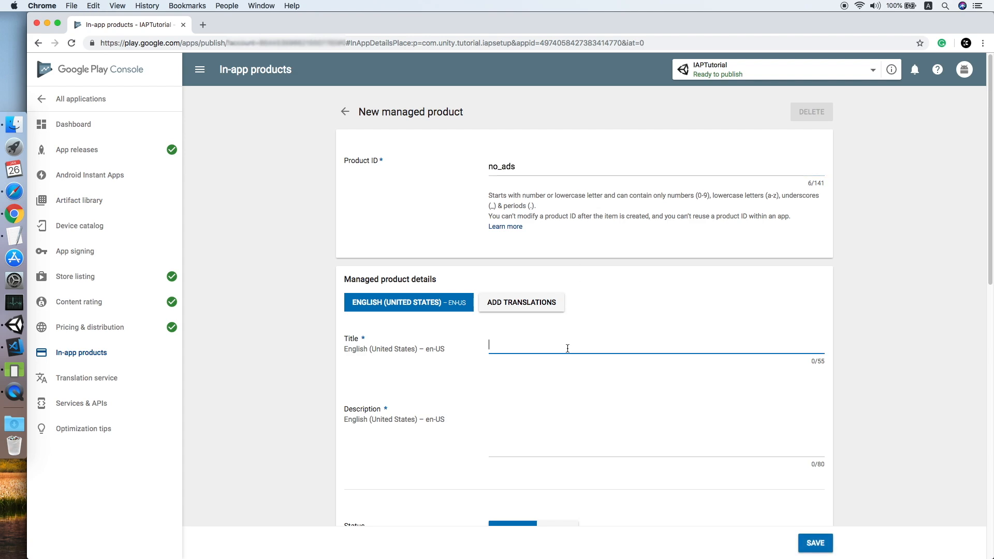
{"action": "type", "text": "Remove Ads"}
{"action": "key", "text": "Tab"}
{"action": "type", "text": "Remove "}
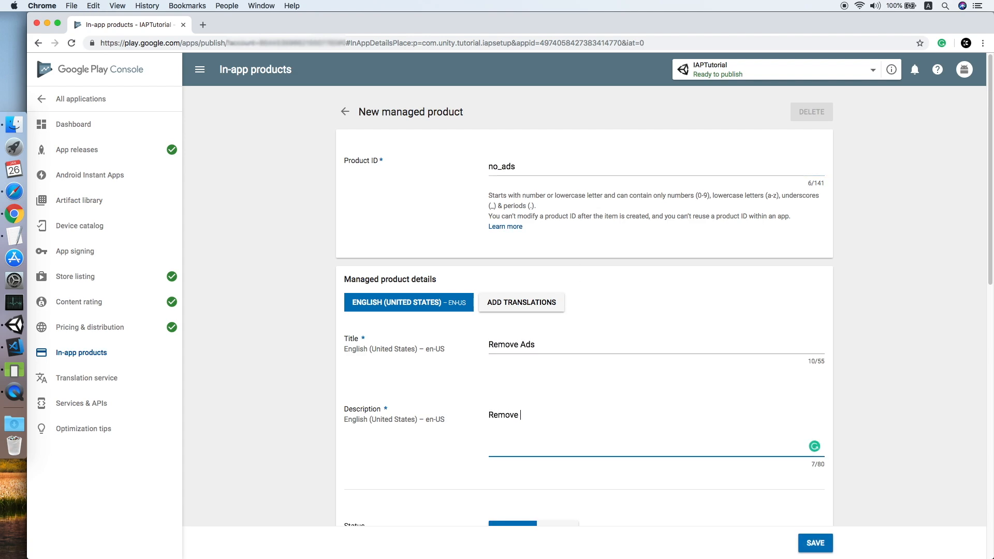
{"action": "type", "text": "Ads"}
{"action": "scroll", "coordinate": [572, 359], "scroll_direction": "down", "scroll_amount": 6}
{"action": "left_click", "coordinate": [557, 202]}
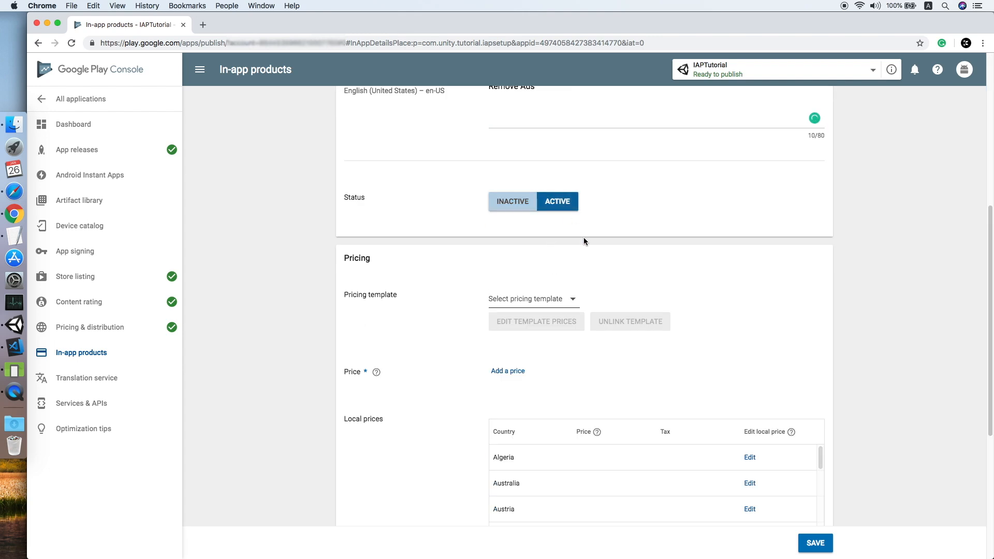
Save the Remove Ads product with a default price of MYR 3.9 and return to the in-app products list.
{"action": "left_click", "coordinate": [510, 369]}
{"action": "left_click", "coordinate": [467, 195]}
{"action": "type", "text": "3.9"}
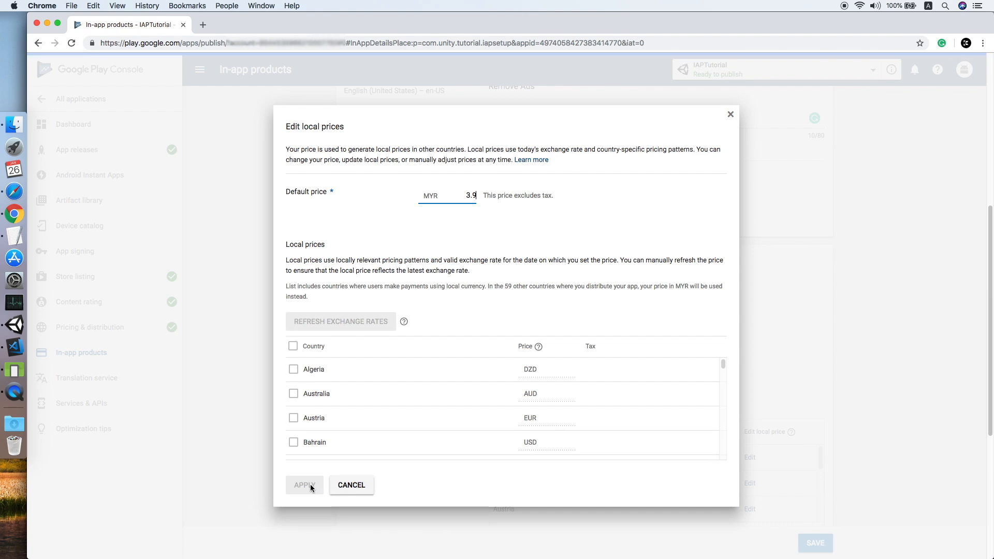
{"action": "left_click", "coordinate": [309, 485]}
{"action": "scroll", "coordinate": [729, 342], "scroll_direction": "down", "scroll_amount": 5}
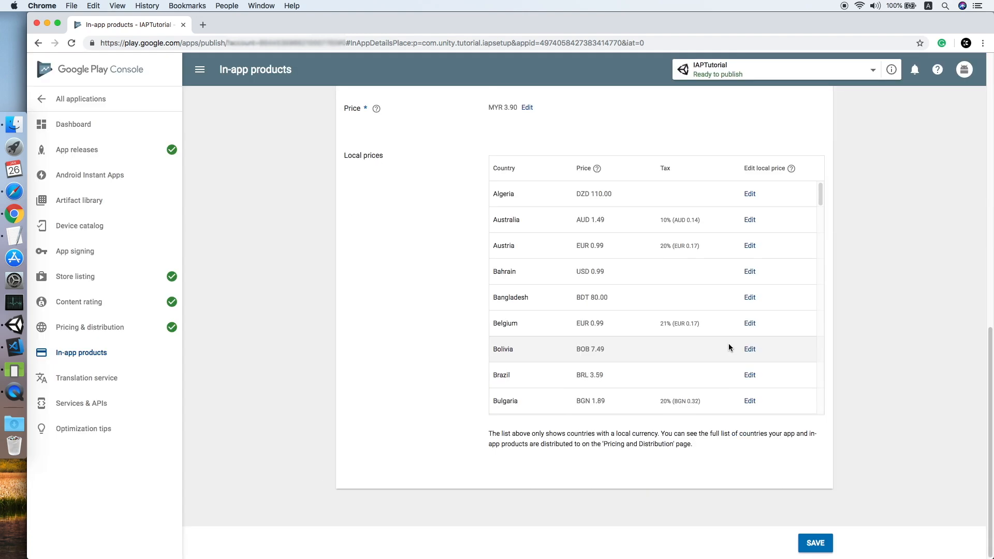
{"action": "left_click", "coordinate": [815, 543]}
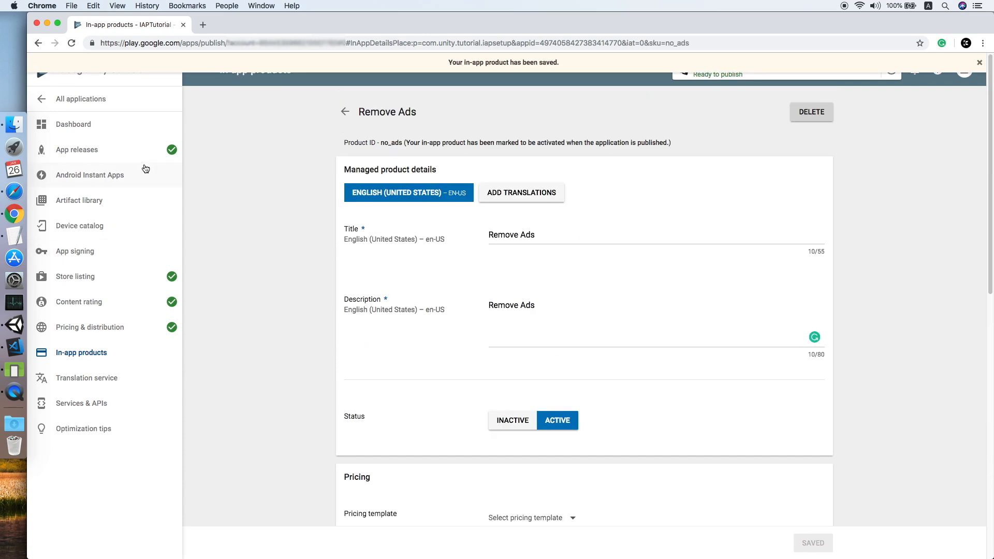
{"action": "left_click", "coordinate": [83, 353]}
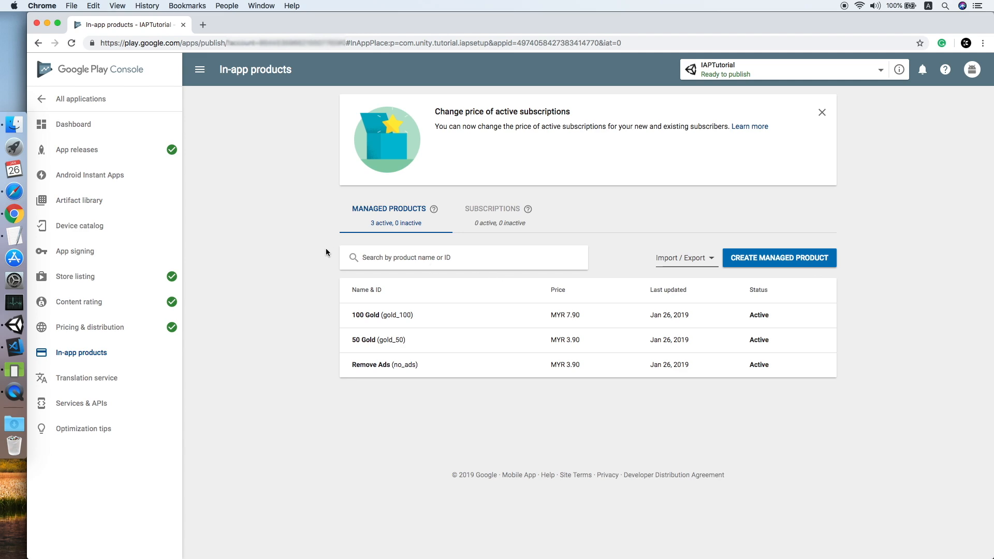
Switch to App Store Connect in Safari and start a new Consumable in-app purchase for TutorialDemo.
{"action": "right_click", "coordinate": [10, 195]}
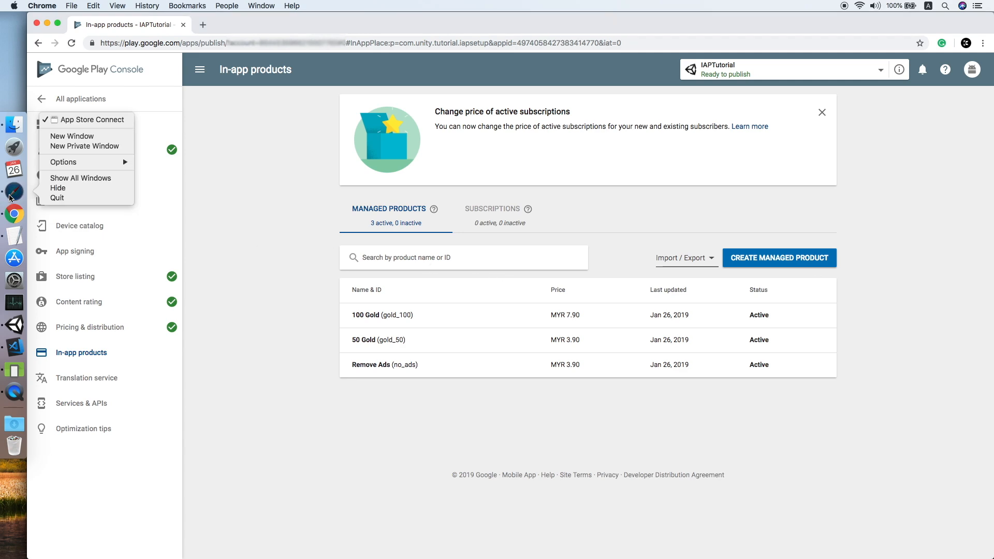
{"action": "left_click", "coordinate": [93, 120]}
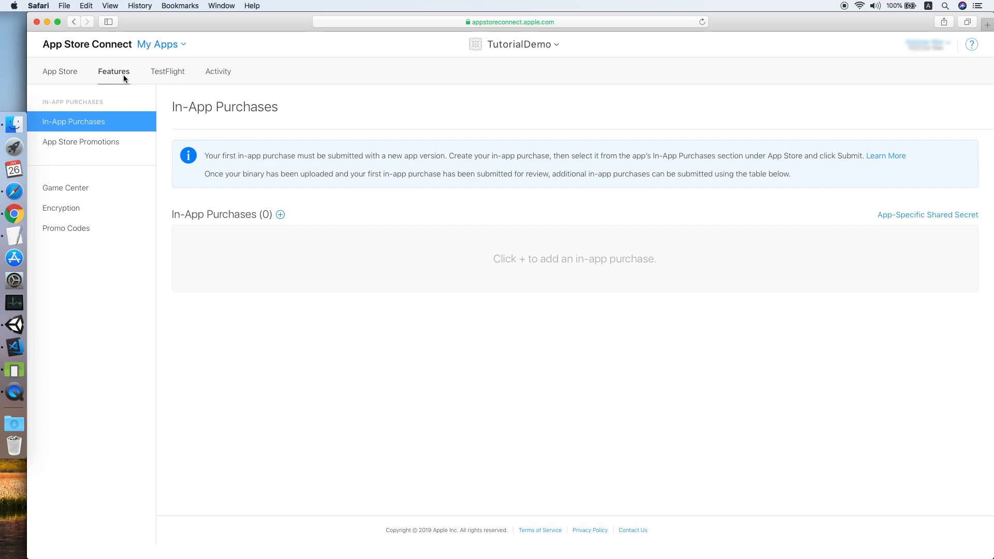
{"action": "left_click", "coordinate": [280, 215]}
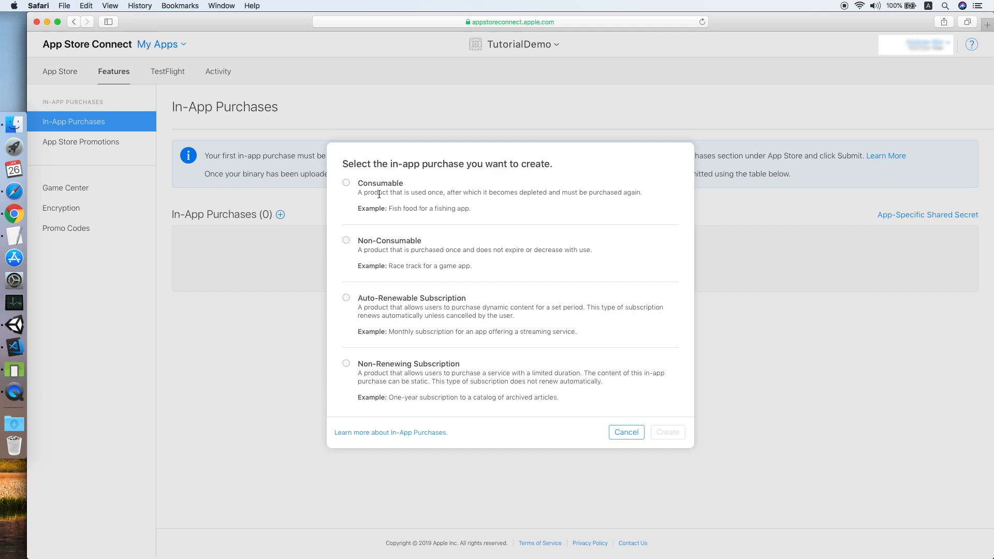
{"action": "left_click", "coordinate": [346, 182]}
{"action": "left_click", "coordinate": [669, 432]}
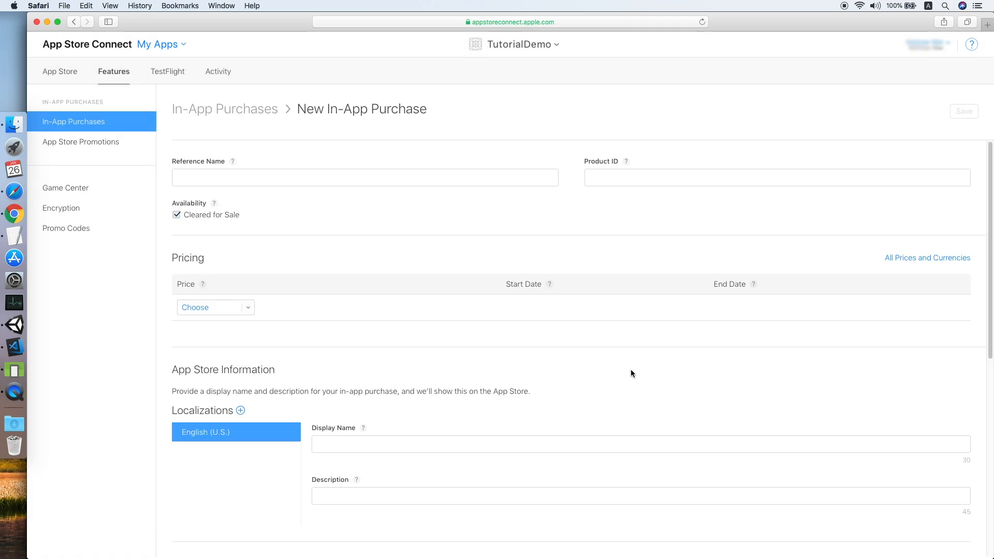
Enter the reference name 50 Gold and the product ID gold_50 for the new in-app purchase.
{"action": "left_click", "coordinate": [236, 177]}
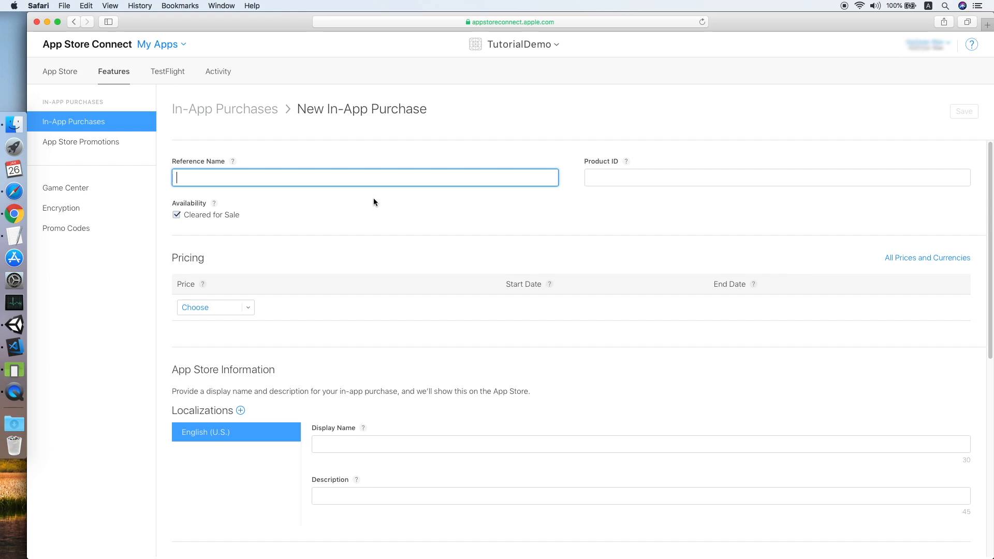
{"action": "type", "text": "50 Gold"}
{"action": "left_click", "coordinate": [727, 184]}
{"action": "type", "text": "gold_50"}
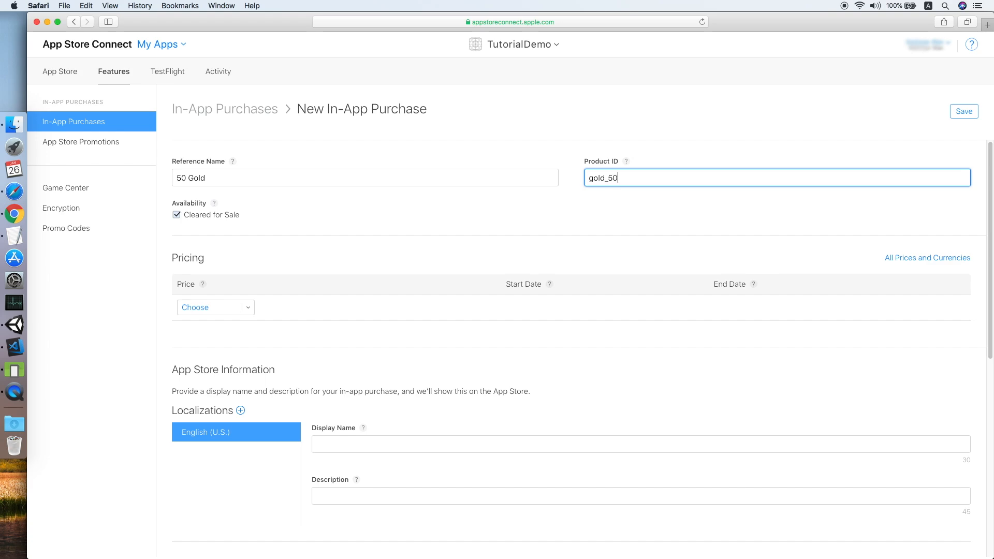
Set the 50 Gold in-app purchase's price to MYR 3.9 (Tier 1).
{"action": "left_click", "coordinate": [250, 311]}
{"action": "scroll", "coordinate": [263, 365], "scroll_direction": "down", "scroll_amount": 5}
{"action": "scroll", "coordinate": [269, 363], "scroll_direction": "up", "scroll_amount": 5}
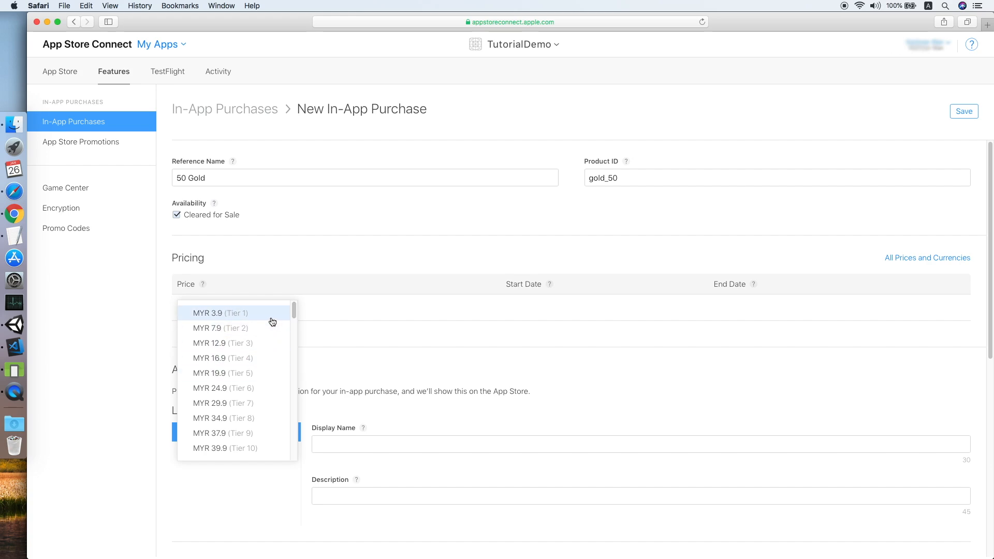
{"action": "left_click", "coordinate": [322, 317]}
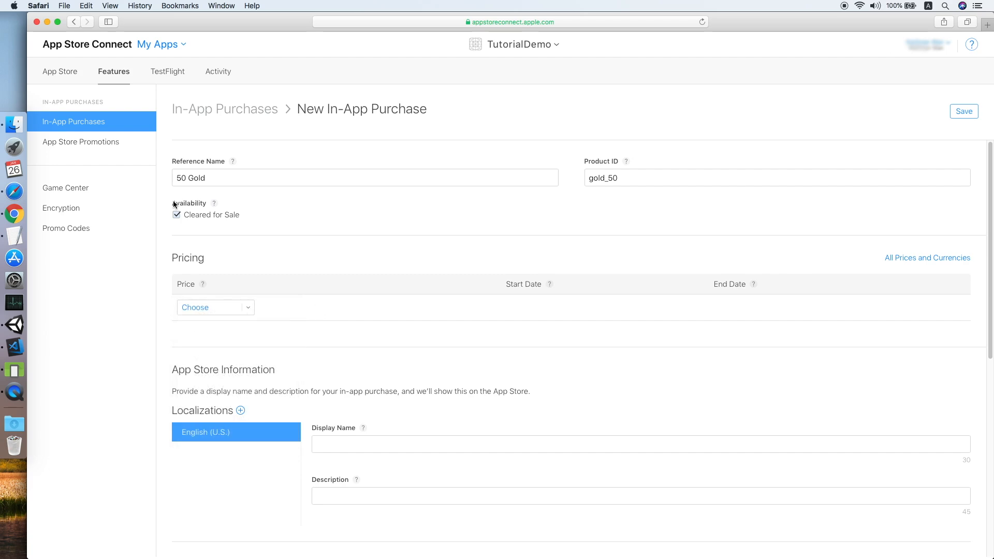
{"action": "left_click", "coordinate": [253, 315]}
{"action": "left_click", "coordinate": [251, 317]}
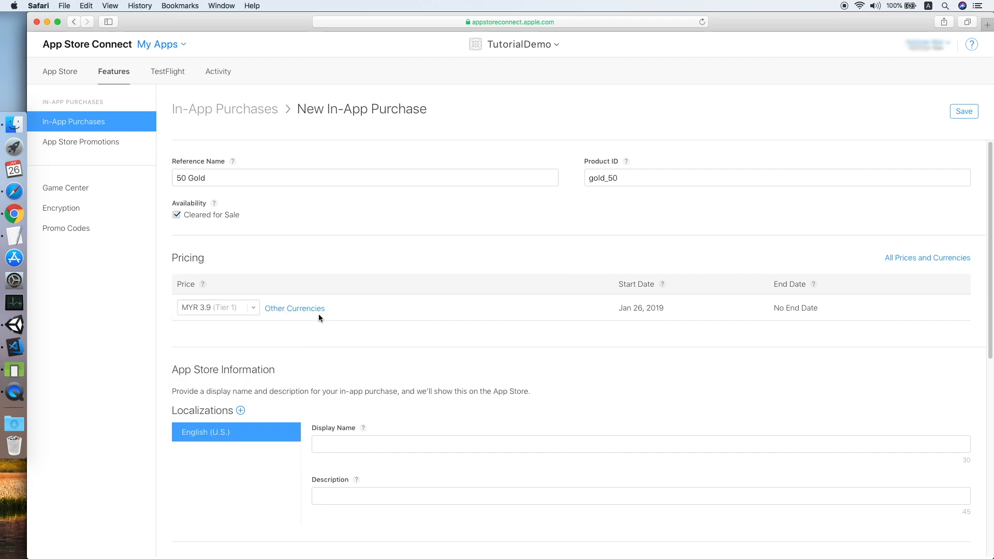
Fill in 50 Gold as both the display name and the description of the English (U.S.) localization.
{"action": "scroll", "coordinate": [569, 336], "scroll_direction": "down", "scroll_amount": 4}
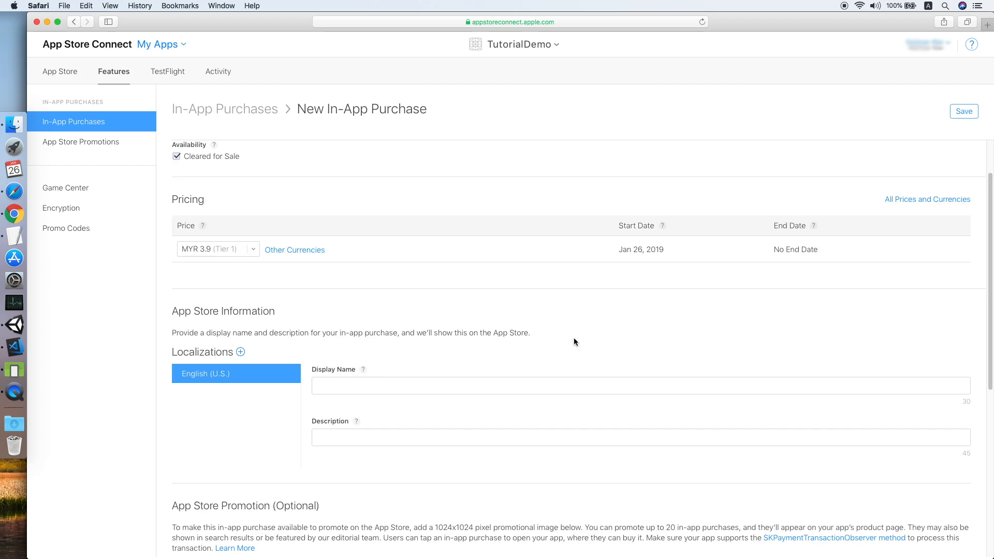
{"action": "left_click", "coordinate": [406, 355]}
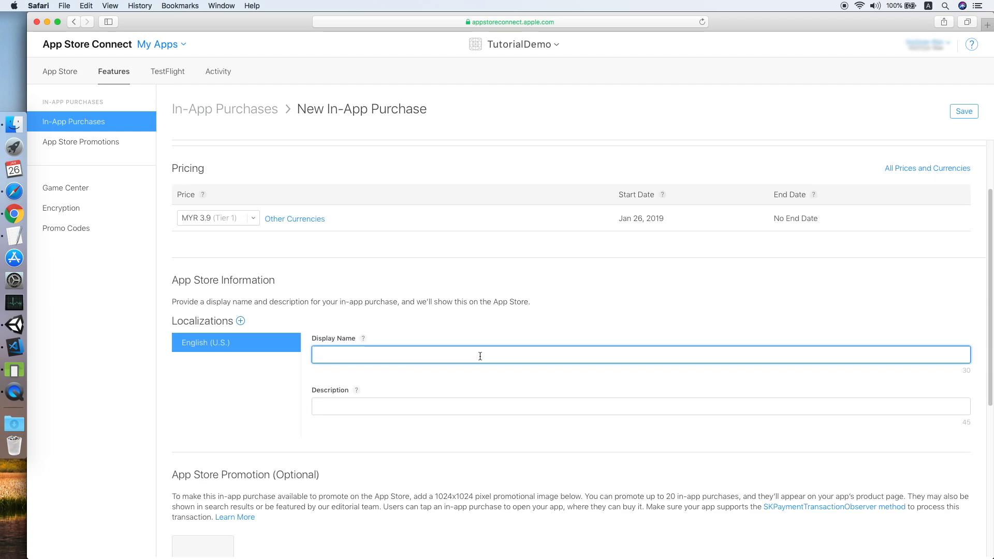
{"action": "scroll", "coordinate": [515, 354], "scroll_direction": "down", "scroll_amount": 1}
{"action": "type", "text": "50 Gold"}
{"action": "key", "text": "Tab"}
{"action": "type", "text": "50 Gold"}
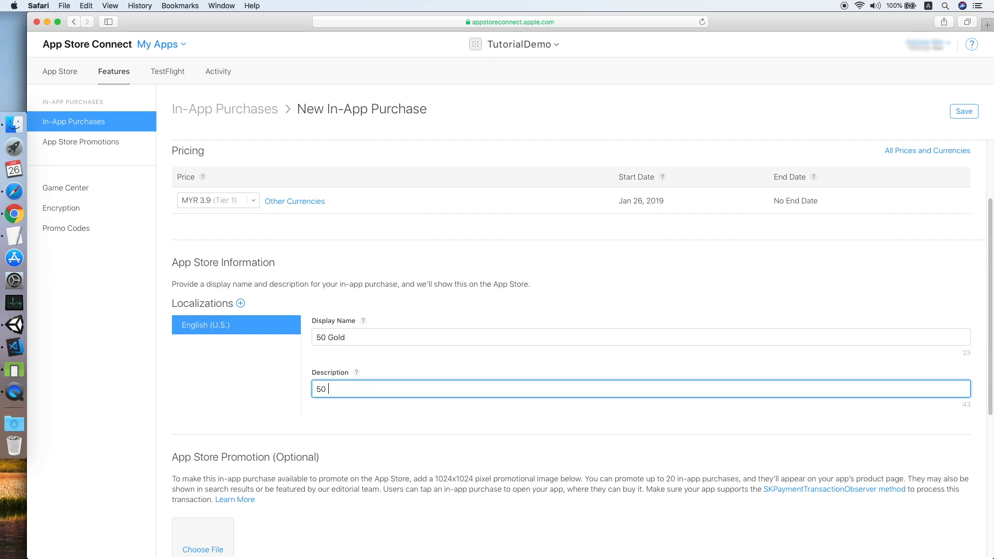
Upload IAP_640x920.jpg from the Documents folder as the review information screenshot.
{"action": "scroll", "coordinate": [517, 352], "scroll_direction": "down", "scroll_amount": 10}
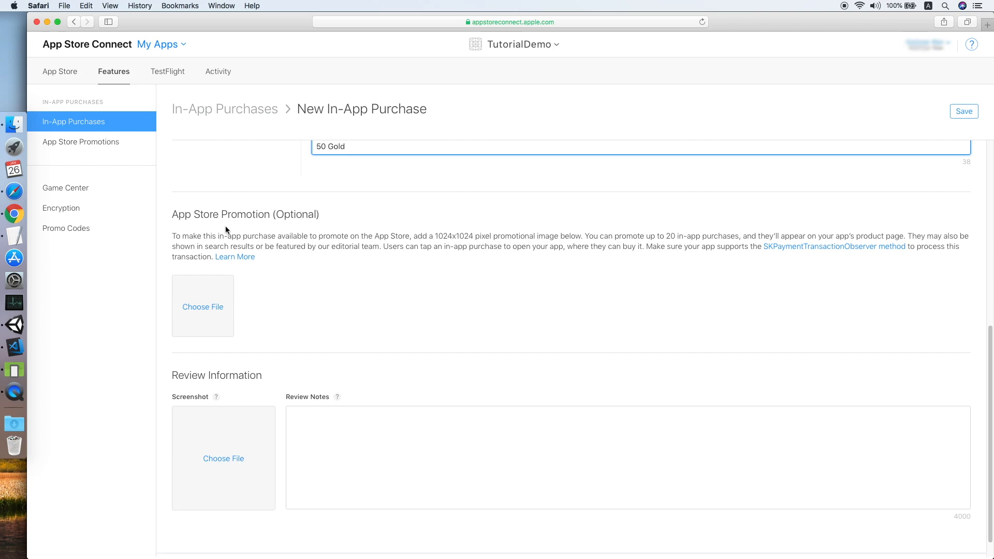
{"action": "scroll", "coordinate": [312, 308], "scroll_direction": "down", "scroll_amount": 1}
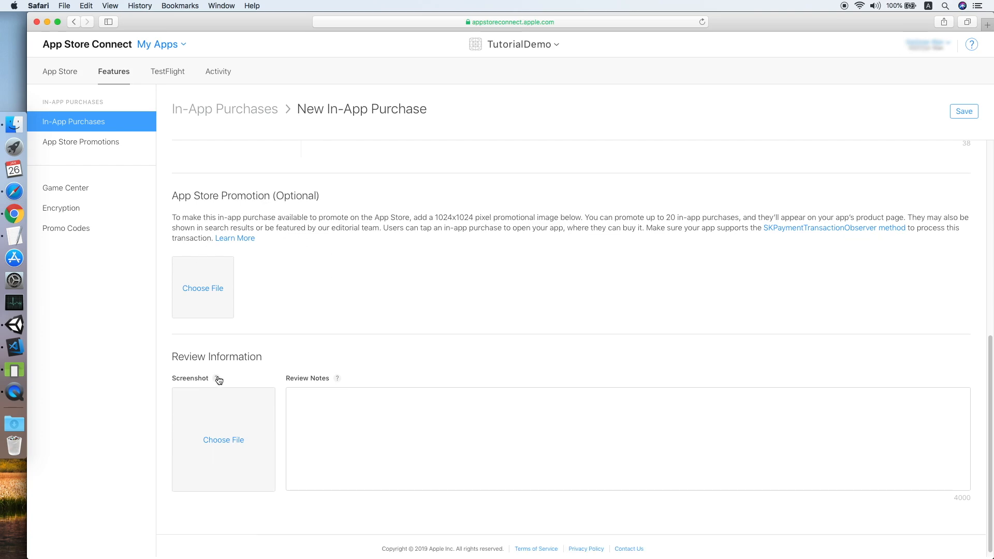
{"action": "mouse_move", "coordinate": [219, 379]}
{"action": "left_click", "coordinate": [238, 440]}
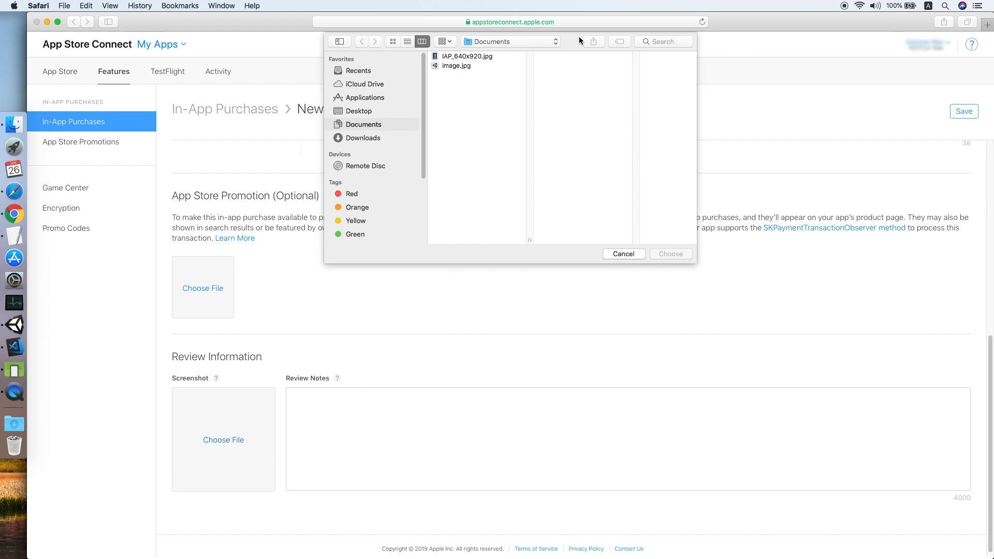
{"action": "double_click", "coordinate": [477, 56]}
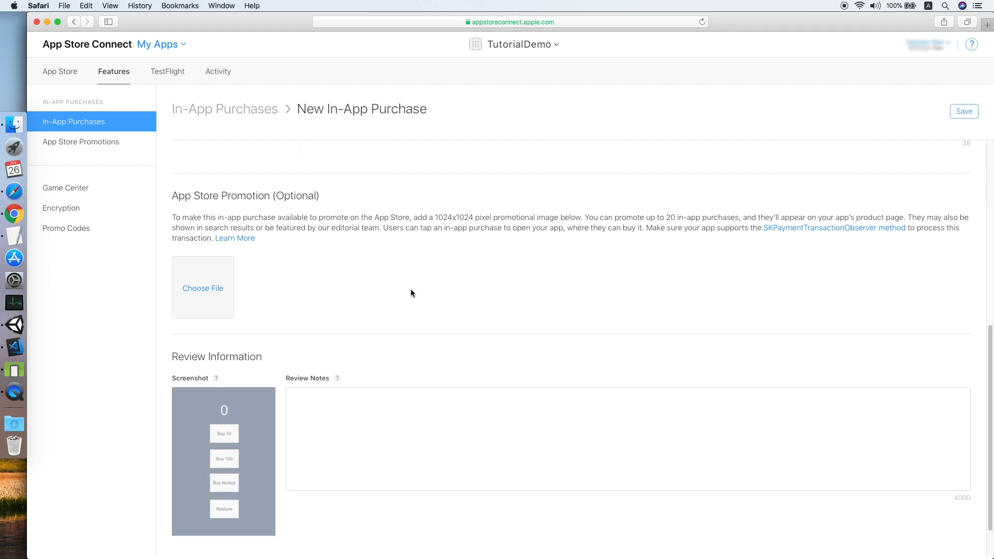
Write the review note "First item in the shop" and try to save the 50 Gold in-app purchase.
{"action": "scroll", "coordinate": [411, 293], "scroll_direction": "down", "scroll_amount": 2}
{"action": "left_click", "coordinate": [371, 368]}
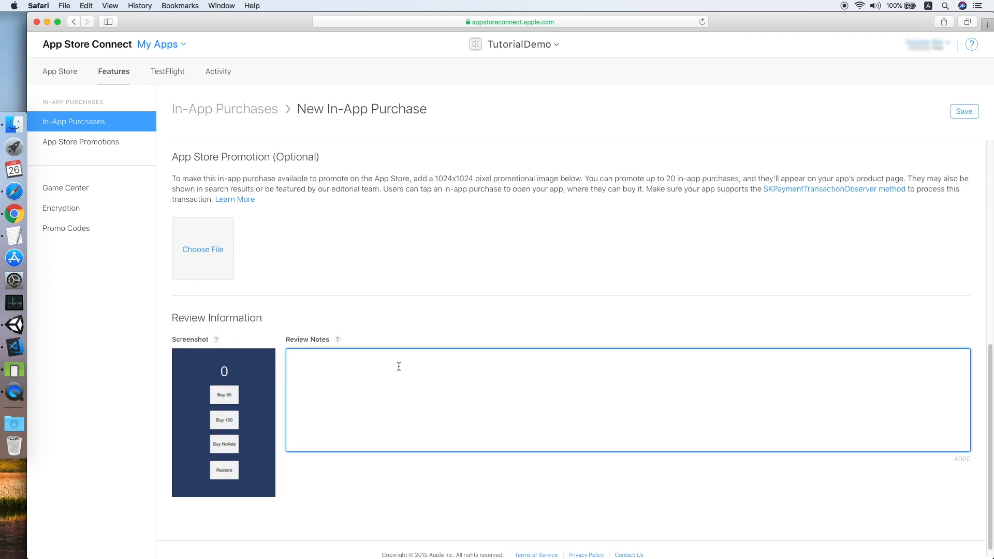
{"action": "type", "text": "for"}
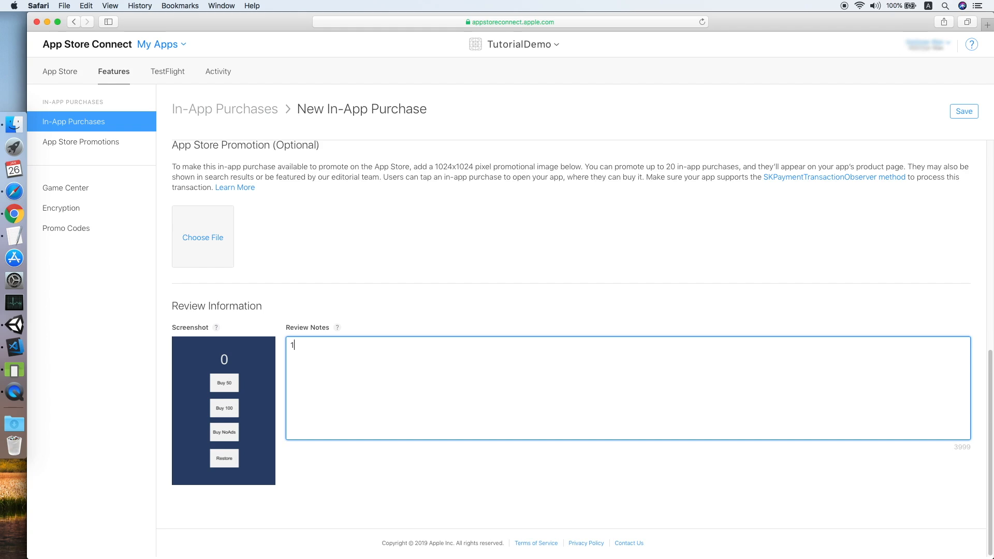
{"action": "key", "text": "BackSpace"}
{"action": "key", "text": "BackSpace"}
{"action": "key", "text": "BackSpace"}
{"action": "type", "text": "for"}
{"action": "key", "text": "BackSpace"}
{"action": "key", "text": "BackSpace"}
{"action": "key", "text": "BackSpace"}
{"action": "type", "text": "First item in the shop"}
{"action": "scroll", "coordinate": [579, 357], "scroll_direction": "up", "scroll_amount": 15}
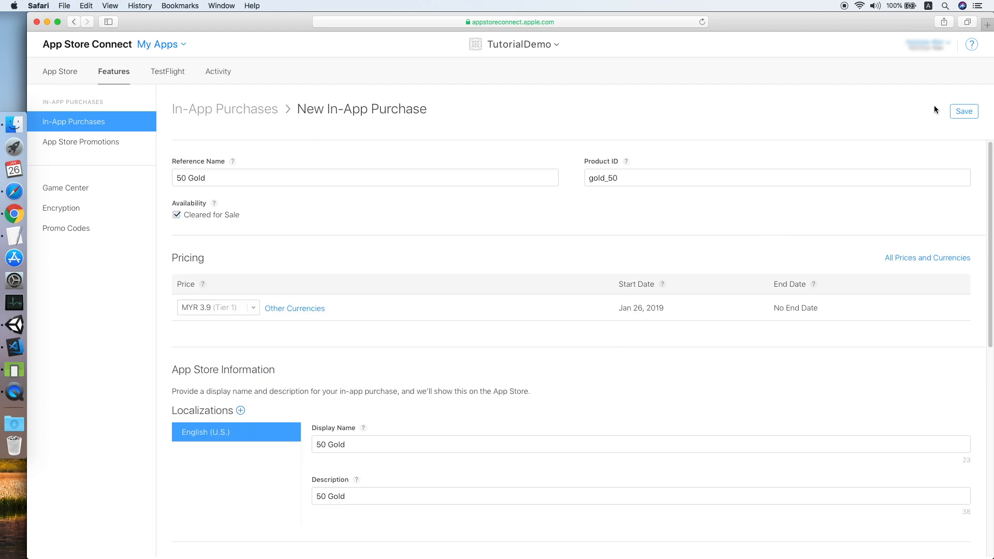
{"action": "left_click", "coordinate": [960, 113]}
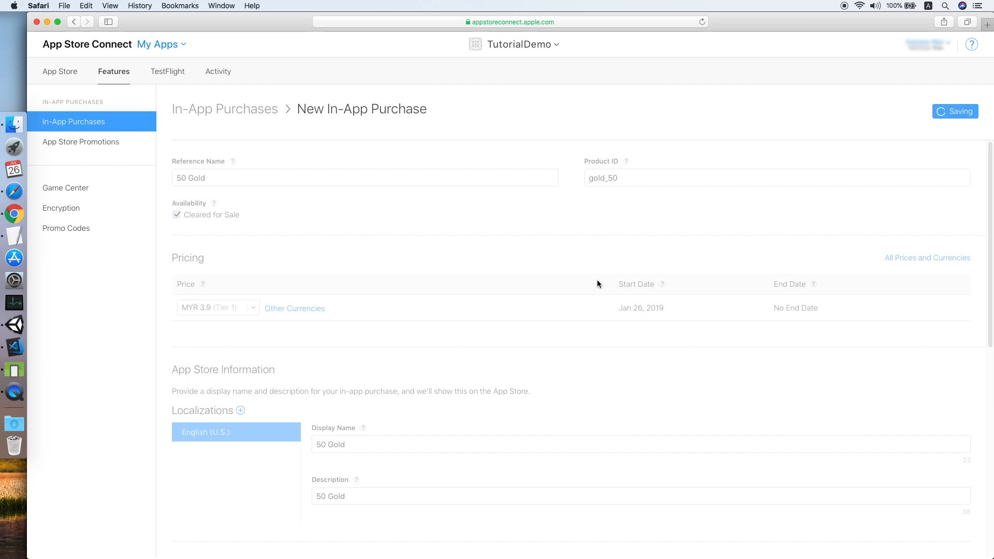
Change the English (U.S.) description of the 50 Gold in-app purchase to "50 Gold for player" and save the purchase.
{"action": "scroll", "coordinate": [597, 284], "scroll_direction": "down", "scroll_amount": 3}
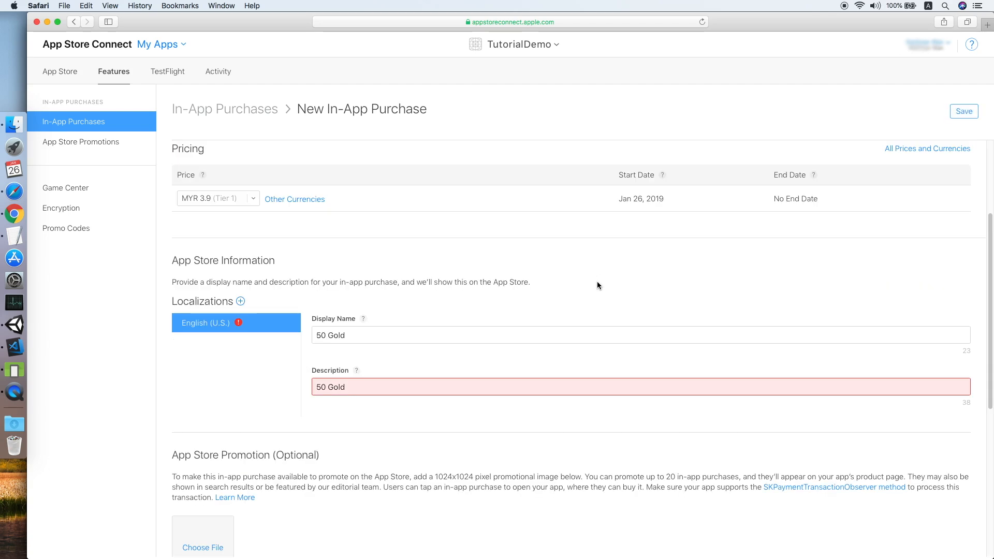
{"action": "scroll", "coordinate": [569, 290], "scroll_direction": "up", "scroll_amount": 4}
{"action": "scroll", "coordinate": [336, 310], "scroll_direction": "down", "scroll_amount": 3}
{"action": "left_click", "coordinate": [361, 447]}
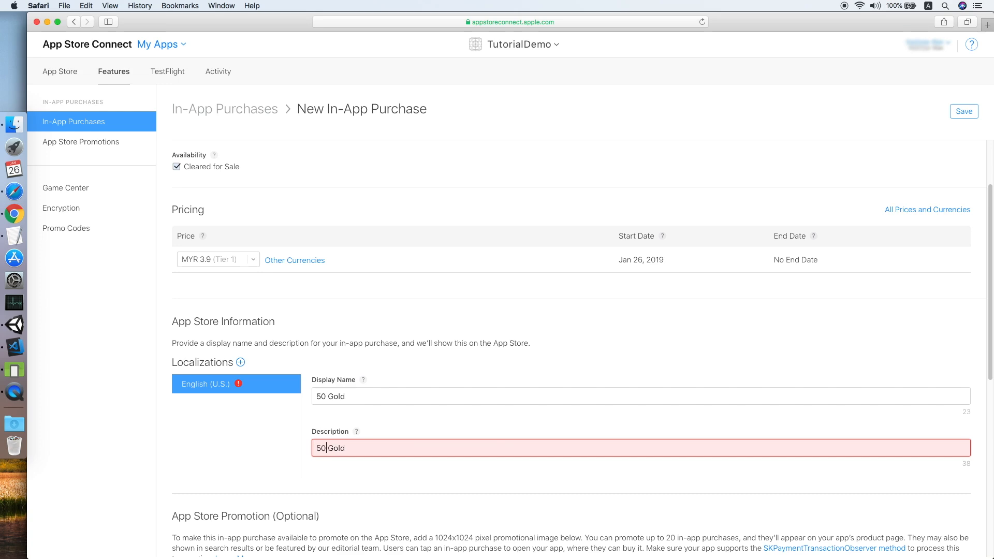
{"action": "key", "text": "Right"}
{"action": "type", "text": "for player"}
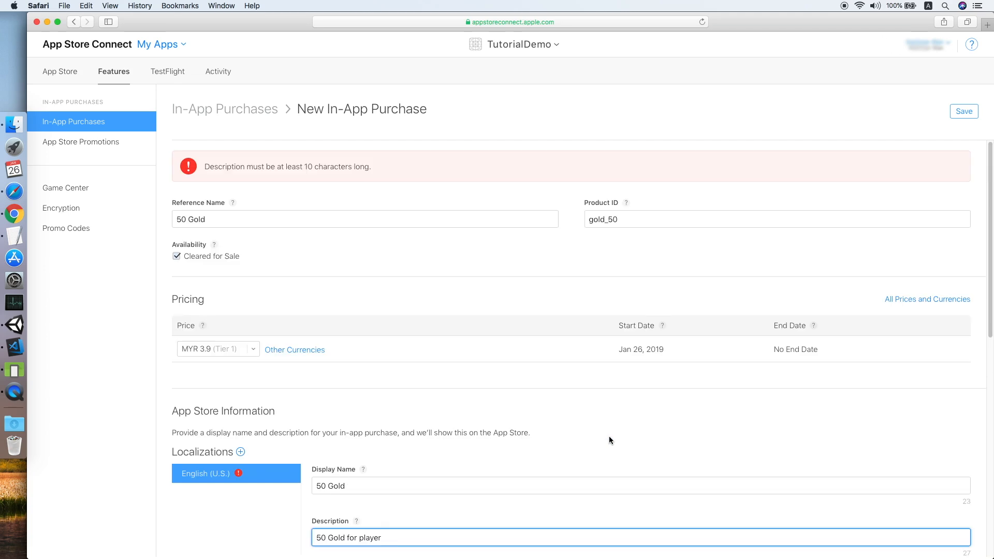
{"action": "left_click", "coordinate": [963, 112]}
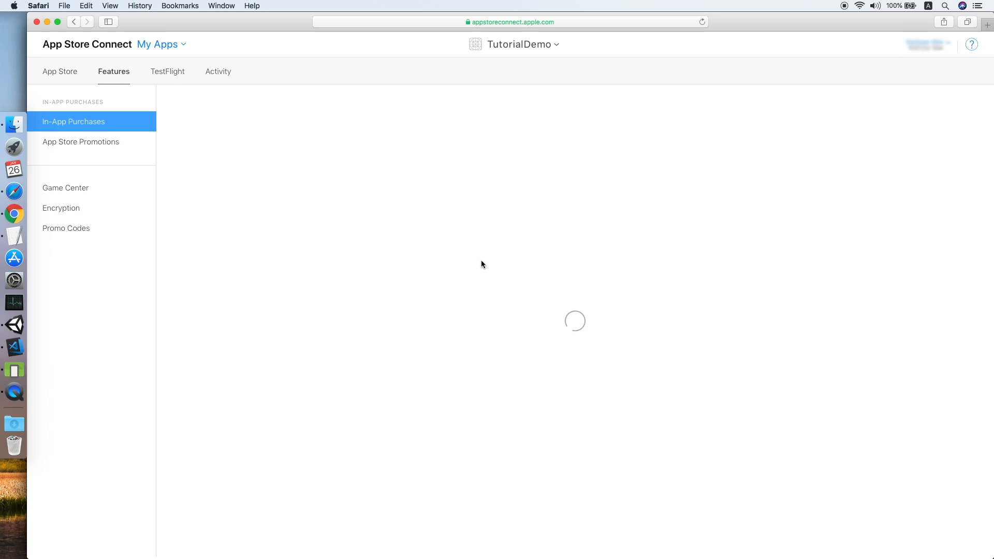
Return to the in-app purchase list and create a new Consumable in-app purchase.
{"action": "left_click", "coordinate": [97, 123]}
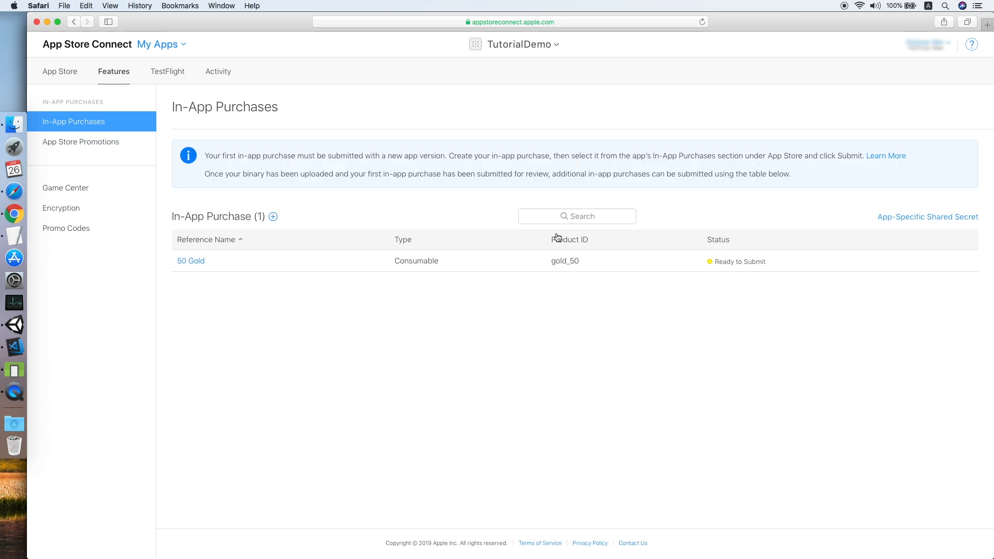
{"action": "left_click", "coordinate": [273, 216]}
{"action": "left_click", "coordinate": [348, 184]}
{"action": "left_click", "coordinate": [672, 434]}
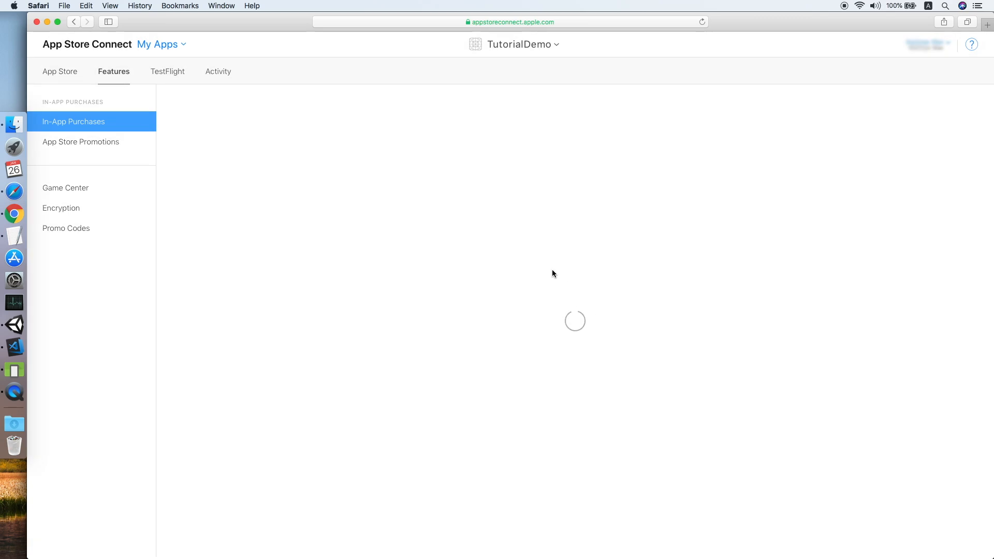
Enter the reference name 100 Gold and product ID gold_100, and set the price to MYR 7.9 (Tier 2).
{"action": "left_click", "coordinate": [380, 184]}
{"action": "type", "text": "100 Gold"}
{"action": "key", "text": "Tab"}
{"action": "type", "text": "gold_100"}
{"action": "left_click", "coordinate": [252, 308]}
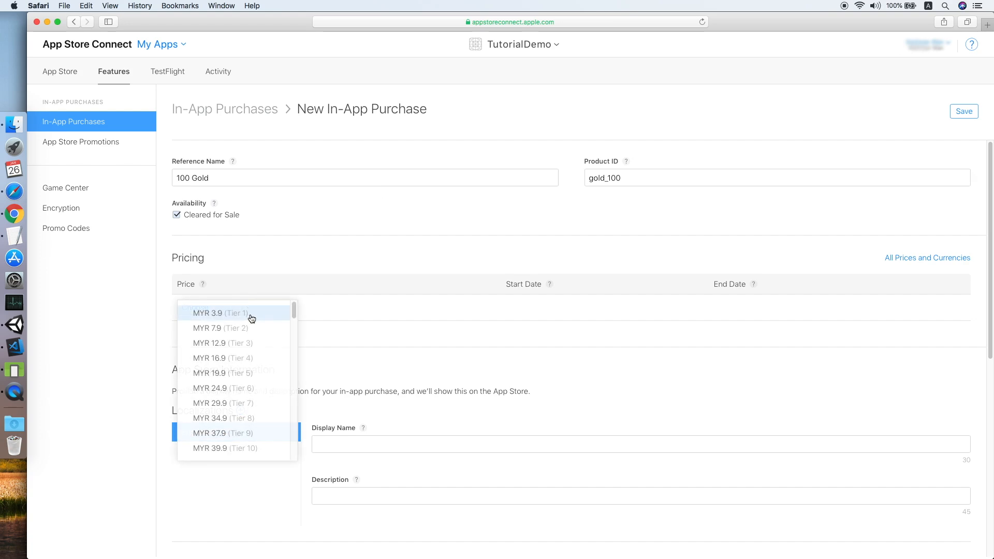
{"action": "left_click", "coordinate": [236, 331]}
Fill in the English (U.S.) localization with display name 100 Gold and description "100 Gold for player".
{"action": "scroll", "coordinate": [411, 330], "scroll_direction": "down", "scroll_amount": 4}
{"action": "scroll", "coordinate": [380, 280], "scroll_direction": "up", "scroll_amount": 3}
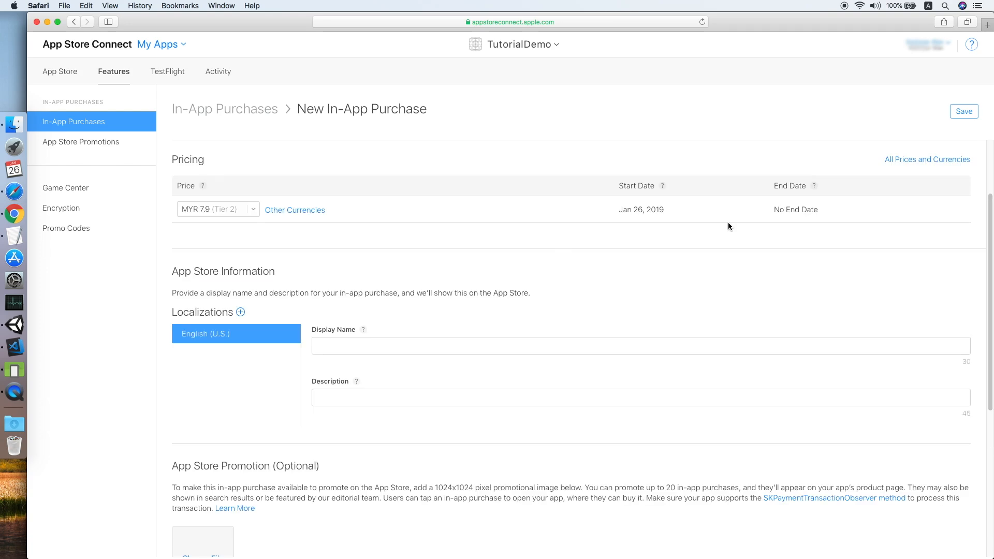
{"action": "left_click", "coordinate": [406, 324]}
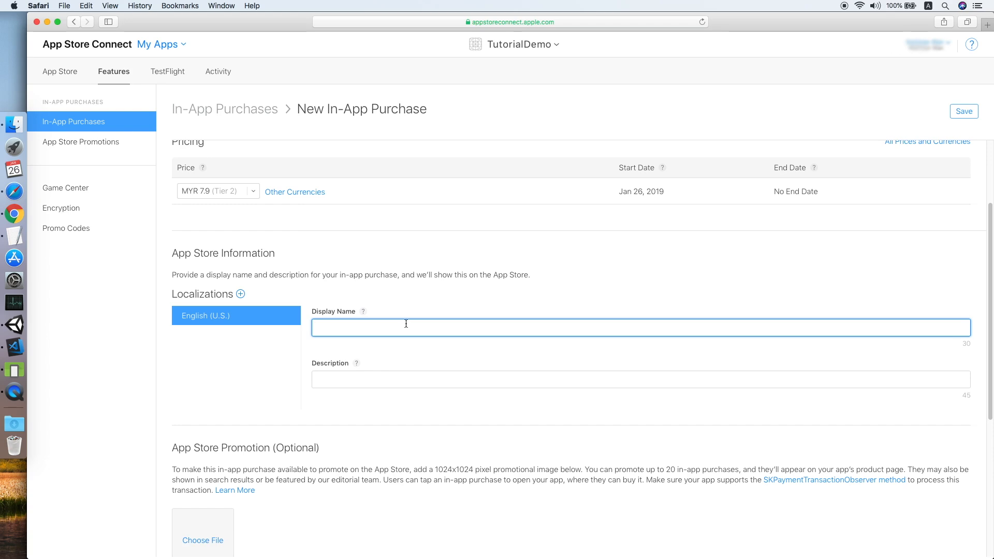
{"action": "type", "text": "100 Gold"}
{"action": "key", "text": "Tab"}
{"action": "type", "text": "100 "}
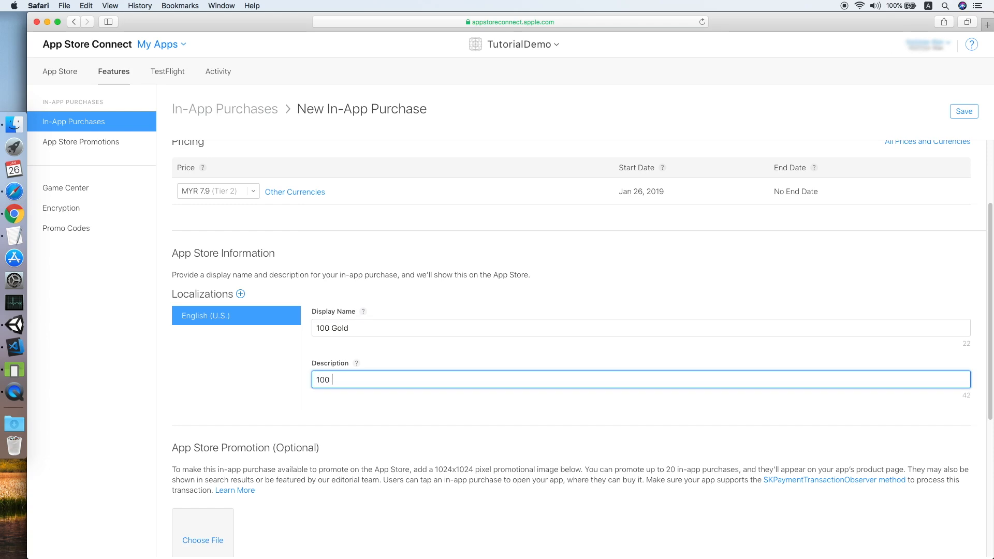
{"action": "type", "text": "Gold for player"}
Upload the shop screenshot from the Documents folder as the 100 Gold purchase's review information screenshot.
{"action": "scroll", "coordinate": [405, 331], "scroll_direction": "down", "scroll_amount": 5}
{"action": "left_click", "coordinate": [241, 435]}
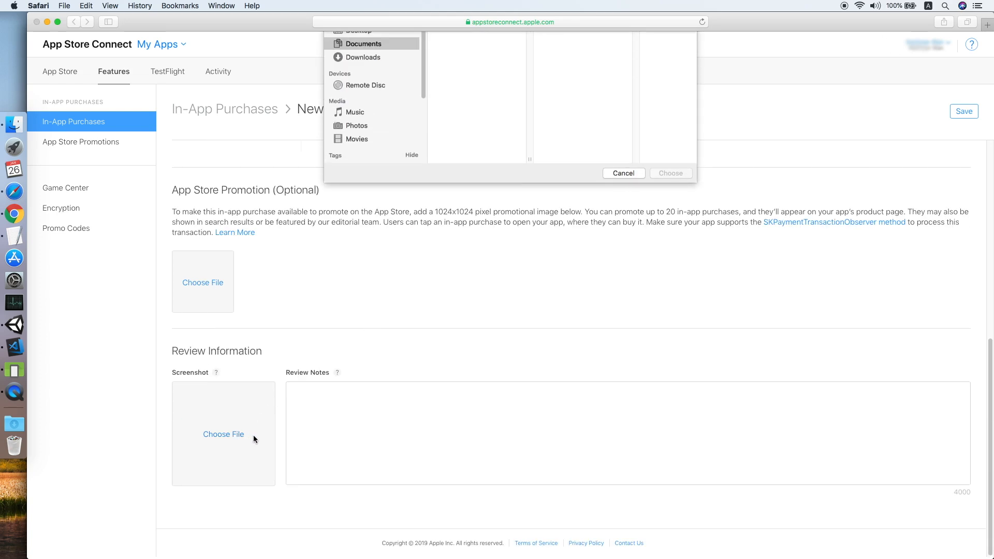
{"action": "double_click", "coordinate": [465, 59]}
Write the review note "Second item in the shop" and save the 100 Gold in-app purchase.
{"action": "left_click", "coordinate": [355, 414]}
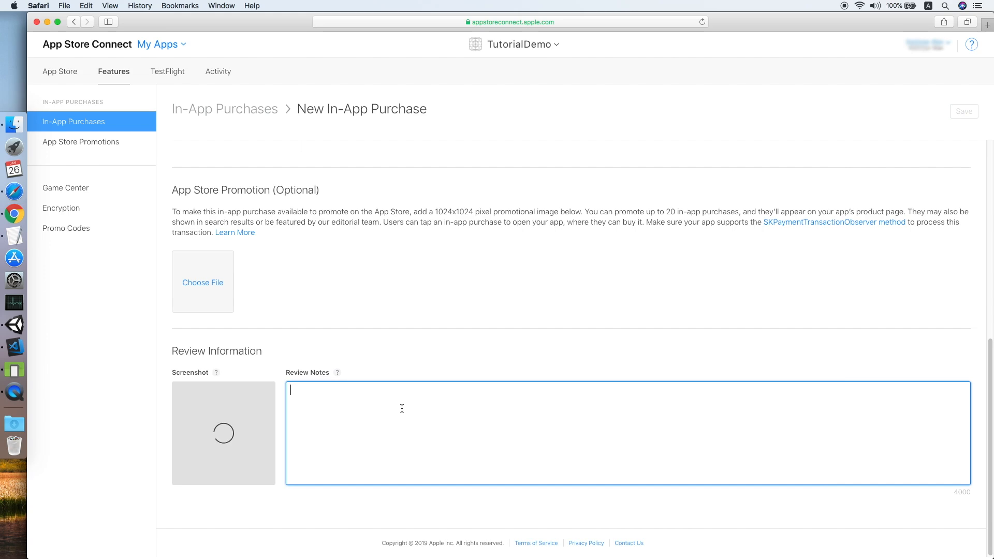
{"action": "type", "text": "Add"}
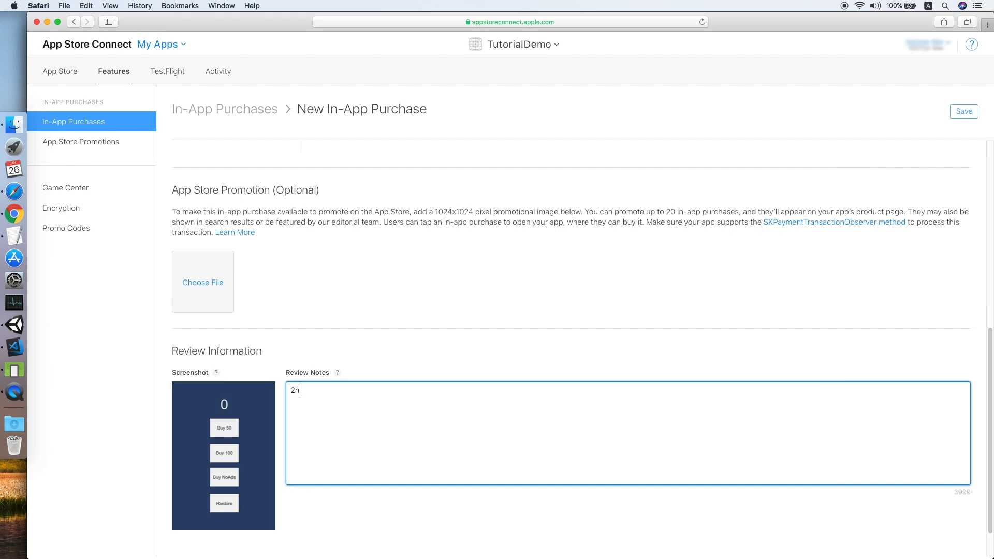
{"action": "key", "text": "BackSpace"}
{"action": "key", "text": "BackSpace"}
{"action": "key", "text": "BackSpace"}
{"action": "type", "text": "Second item in the shop"}
{"action": "scroll", "coordinate": [649, 321], "scroll_direction": "up", "scroll_amount": 10}
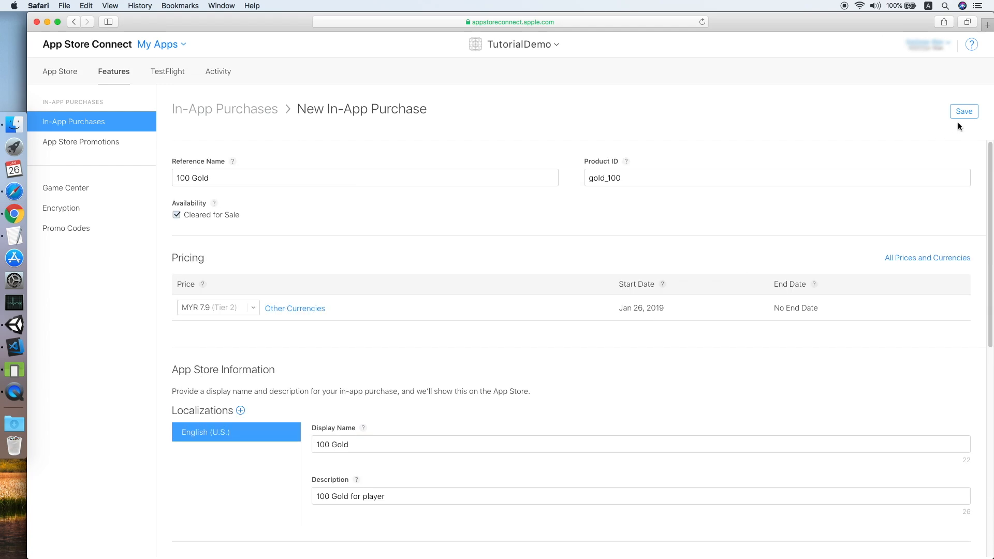
{"action": "left_click", "coordinate": [965, 111]}
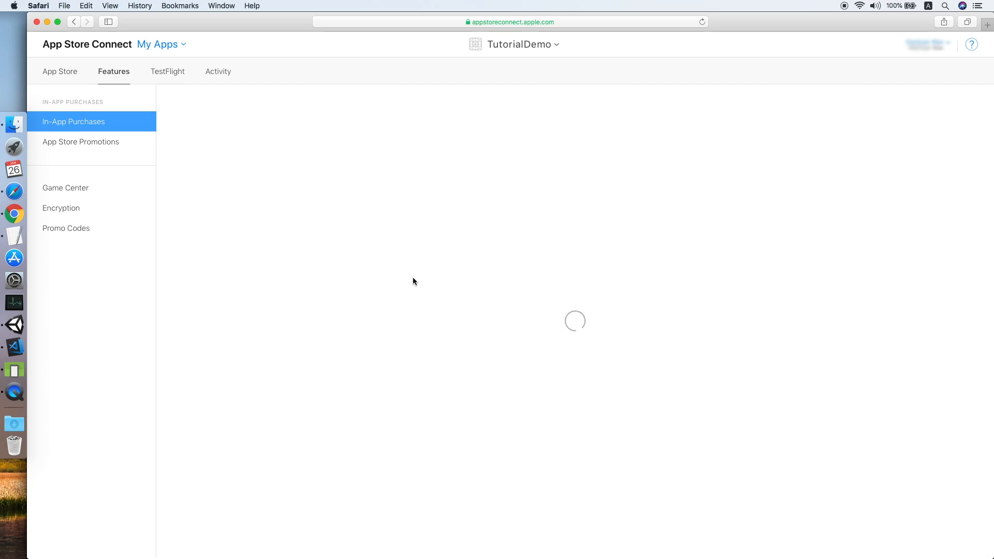
Return to the in-app purchase list and create a new Non-Consumable in-app purchase.
{"action": "left_click", "coordinate": [103, 124]}
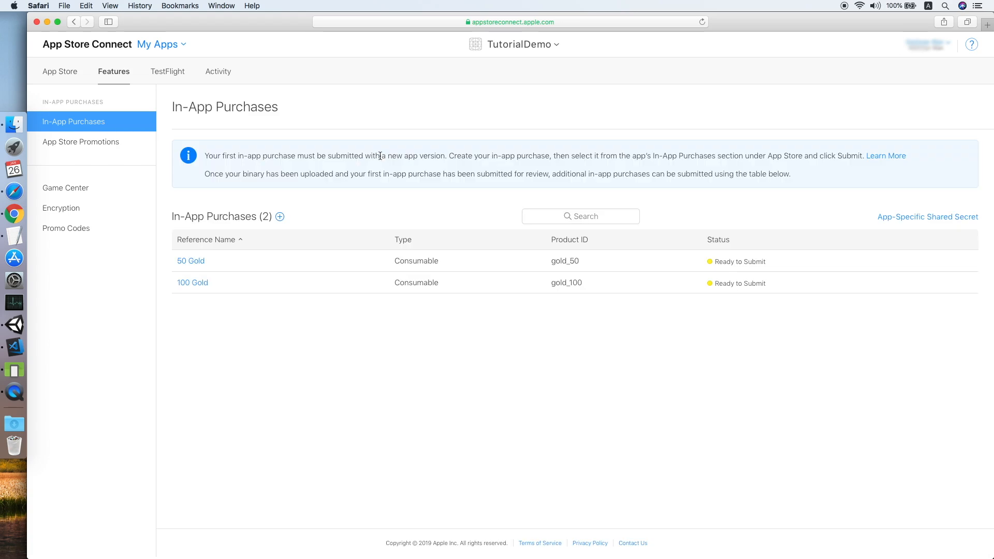
{"action": "left_click", "coordinate": [280, 217]}
{"action": "left_click", "coordinate": [345, 241]}
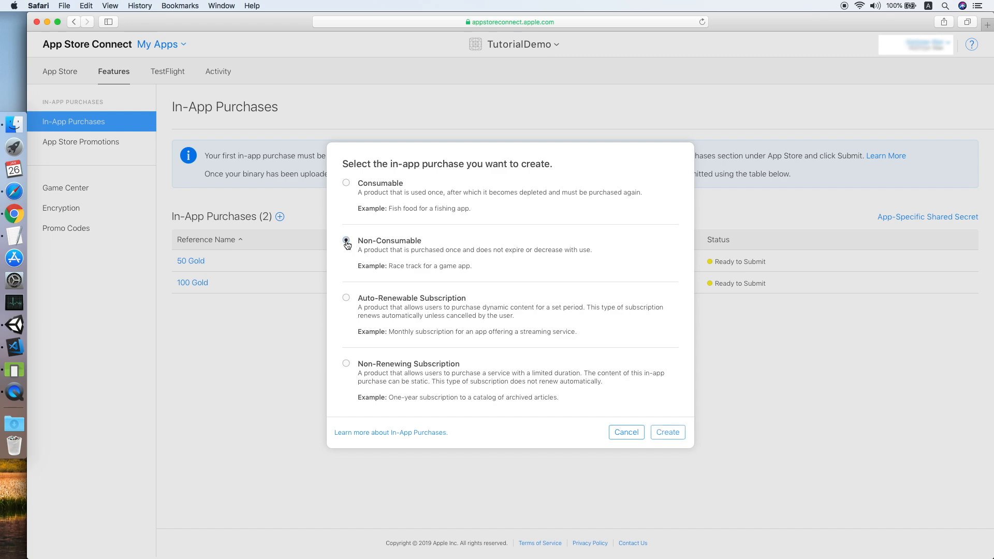
{"action": "left_click", "coordinate": [678, 436]}
Enter the reference name Remove Ads and product ID no_ads, and set the price to MYR 3.9 (Tier 1).
{"action": "left_click", "coordinate": [354, 180]}
{"action": "type", "text": "Remove Ads"}
{"action": "key", "text": "Tab"}
{"action": "type", "text": "no_ads"}
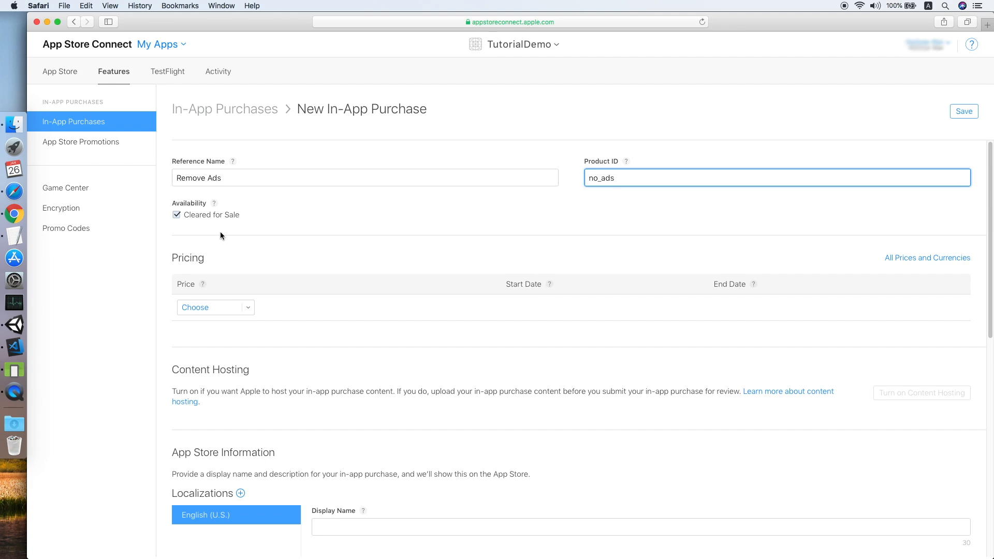
{"action": "left_click", "coordinate": [245, 308]}
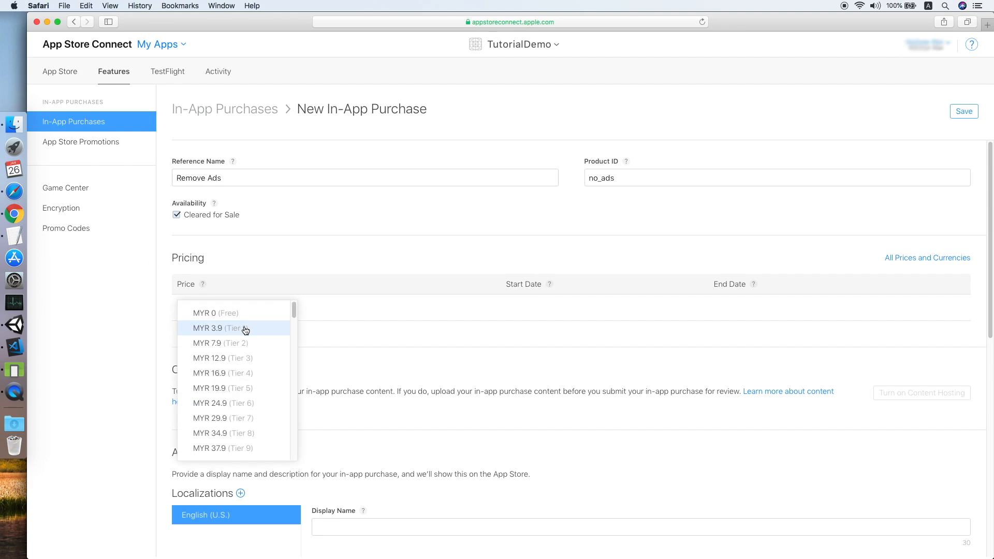
{"action": "left_click", "coordinate": [241, 330]}
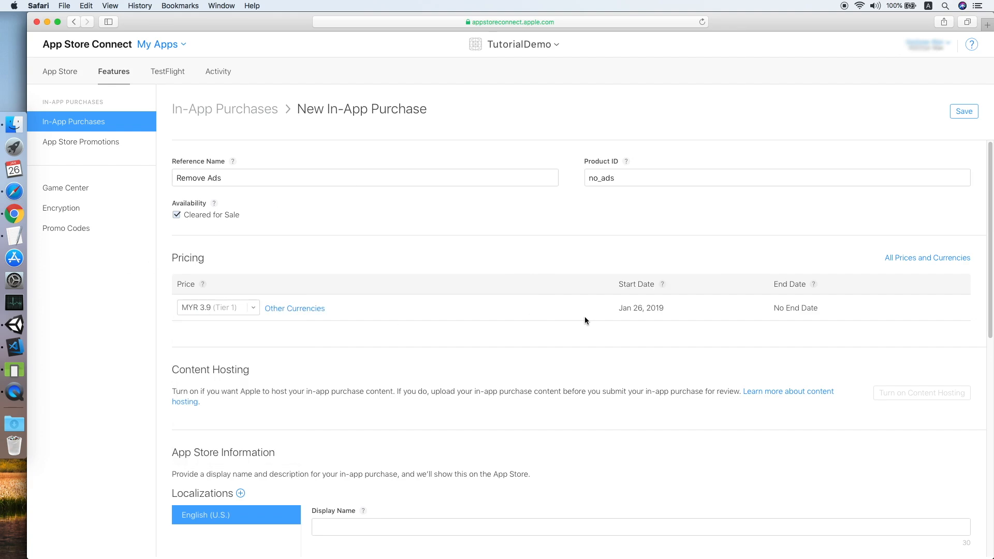
Upload the shop screenshot from the Documents folder as the Remove Ads purchase's review information screenshot.
{"action": "scroll", "coordinate": [579, 317], "scroll_direction": "down", "scroll_amount": 5}
{"action": "scroll", "coordinate": [583, 318], "scroll_direction": "down", "scroll_amount": 7}
{"action": "scroll", "coordinate": [569, 320], "scroll_direction": "up", "scroll_amount": 7}
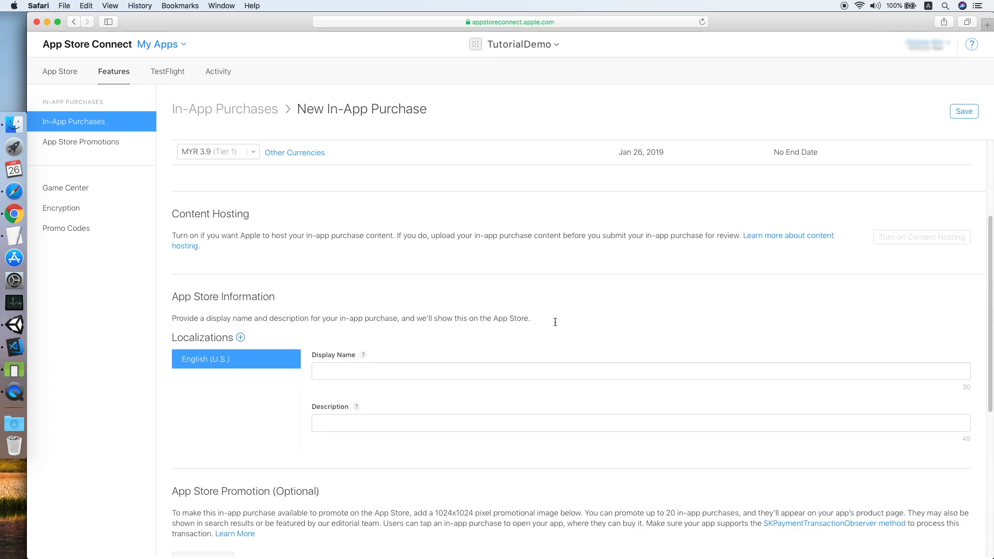
{"action": "scroll", "coordinate": [471, 281], "scroll_direction": "down", "scroll_amount": 6}
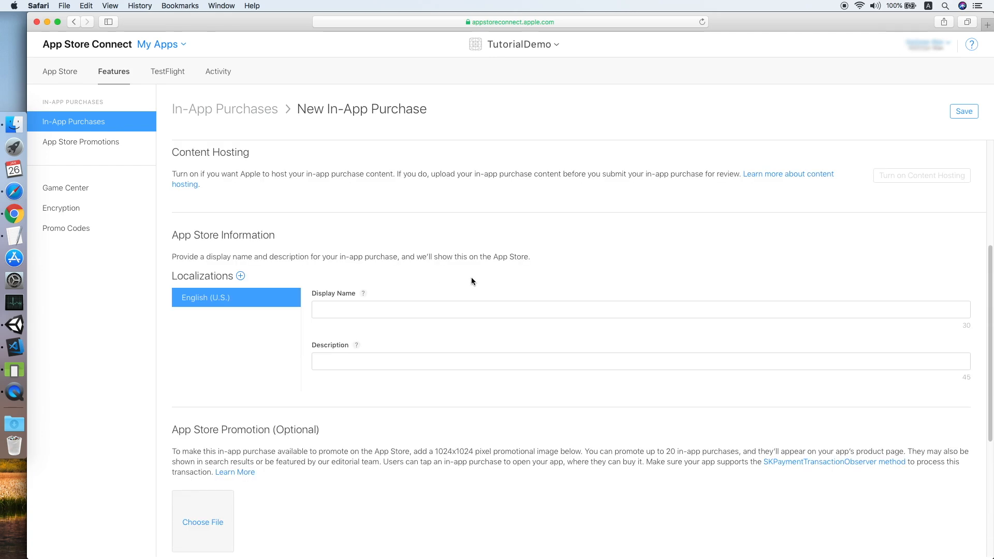
{"action": "left_click", "coordinate": [224, 435]}
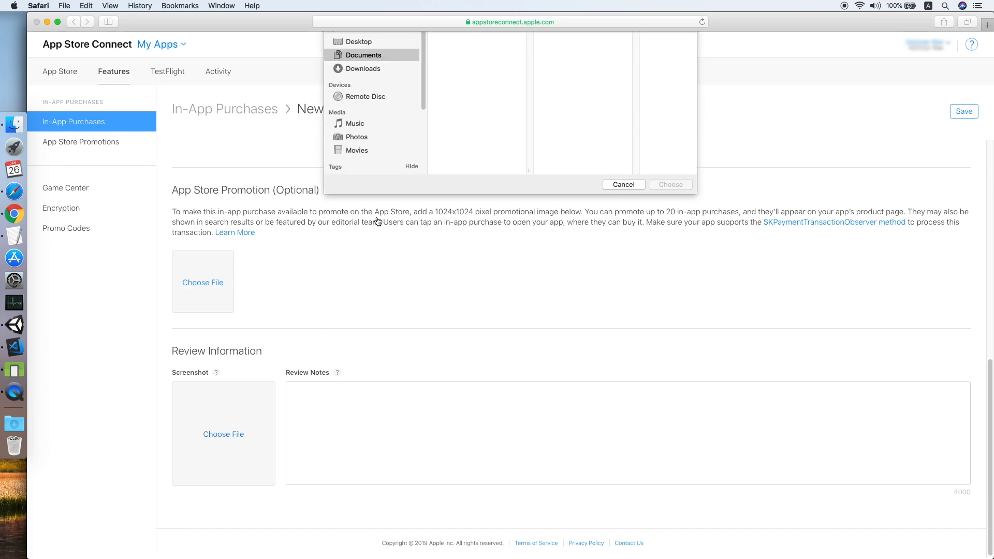
{"action": "double_click", "coordinate": [476, 59]}
Write the review note "Third item in the shop" and try to save the Remove Ads in-app purchase.
{"action": "left_click", "coordinate": [404, 405]}
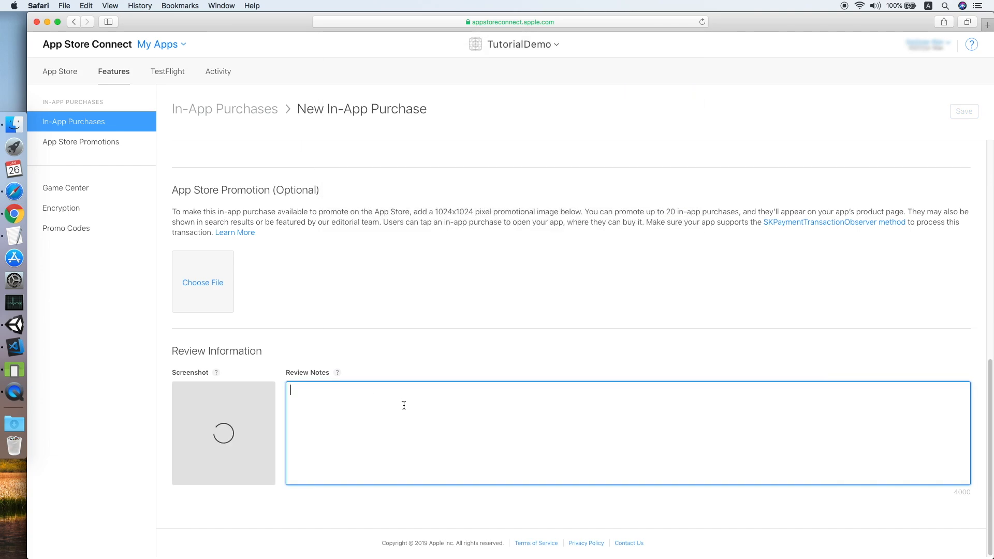
{"action": "type", "text": "Third "}
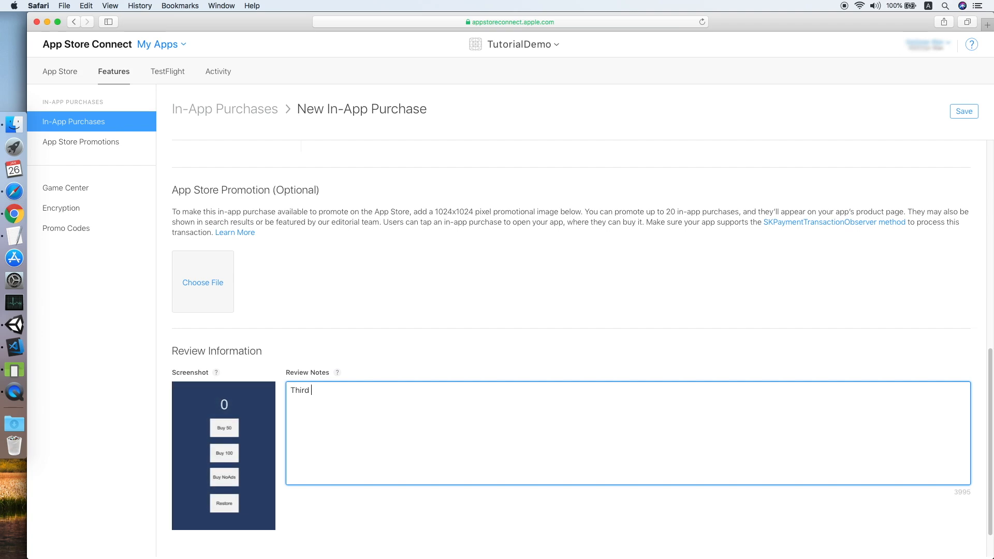
{"action": "type", "text": "itemn"}
{"action": "key", "text": "BackSpace"}
{"action": "key", "text": "BackSpace"}
{"action": "type", "text": "int the shop"}
{"action": "scroll", "coordinate": [807, 189], "scroll_direction": "up", "scroll_amount": 10}
{"action": "left_click", "coordinate": [956, 110]}
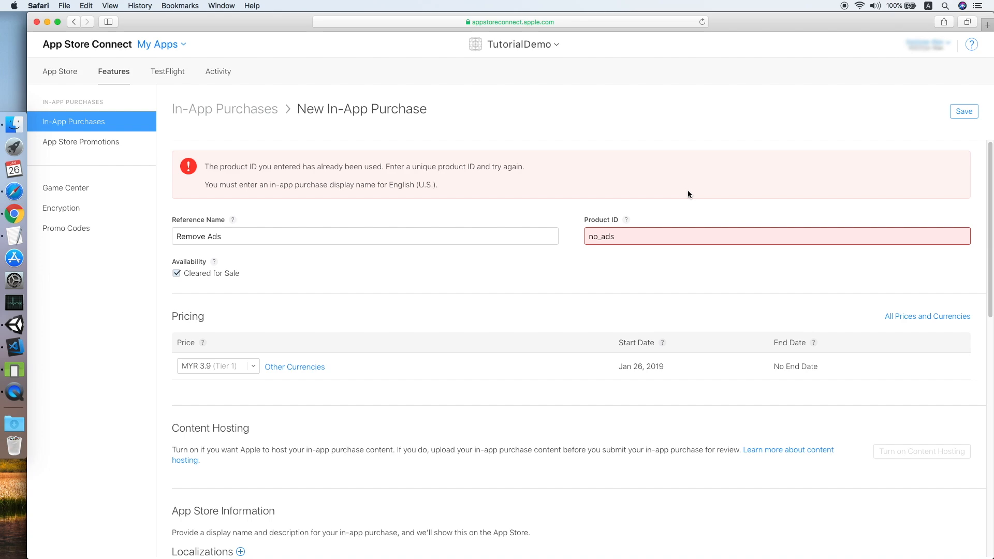
Change the Remove Ads purchase's product ID to remove_ads and try to save it again.
{"action": "left_click", "coordinate": [648, 236]}
{"action": "left_click", "coordinate": [605, 236]}
{"action": "key", "text": "BackSpace"}
{"action": "key", "text": "BackSpace"}
{"action": "type", "text": "remove"}
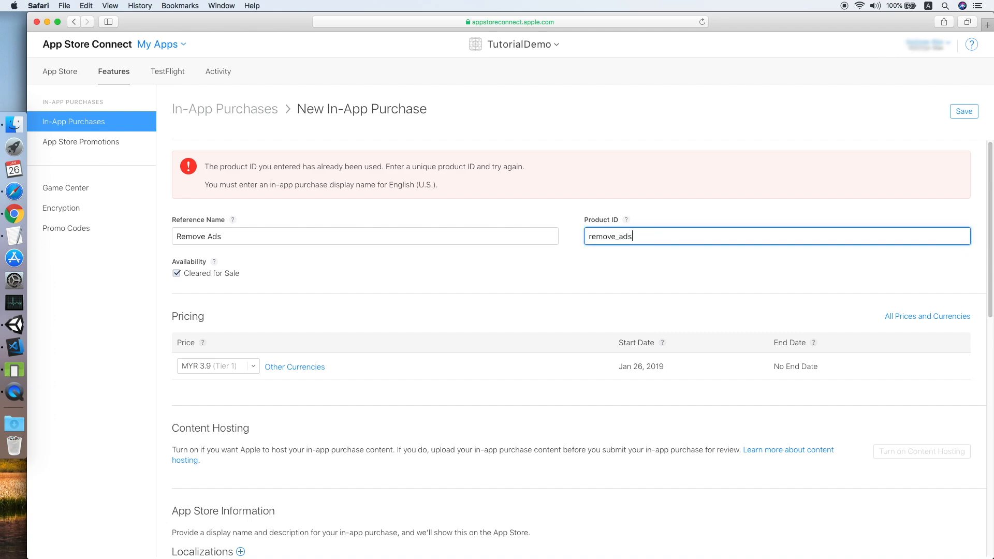
{"action": "left_click", "coordinate": [966, 112]}
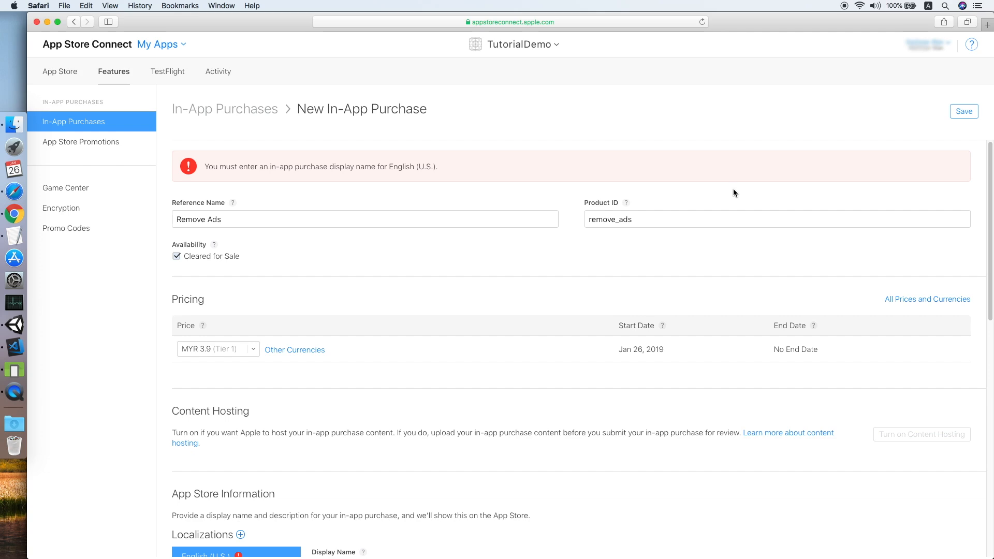
Enter Remove Ads as the English (U.S.) display name and "Remove ads for player" as the description, and save the purchase.
{"action": "scroll", "coordinate": [733, 189], "scroll_direction": "down", "scroll_amount": 4}
{"action": "left_click", "coordinate": [355, 385]}
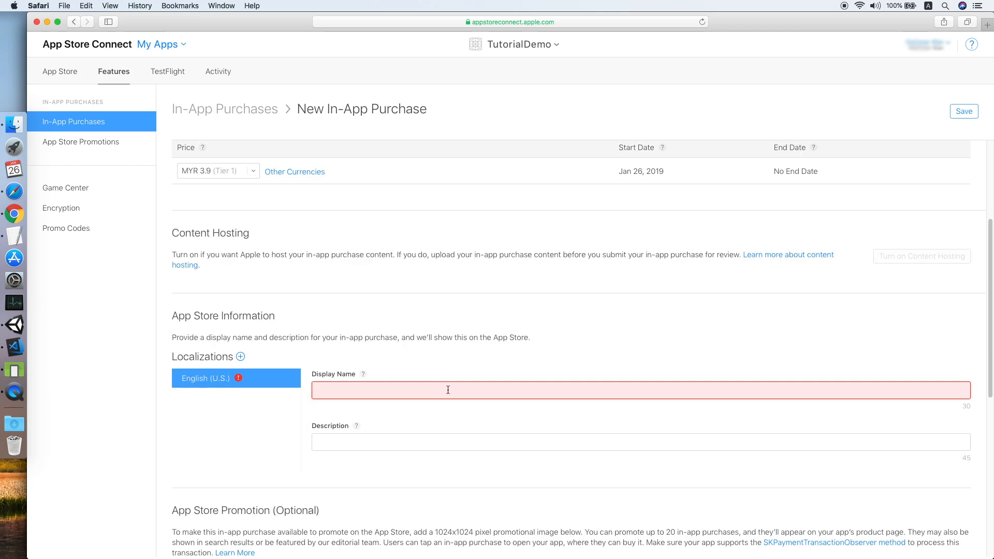
{"action": "type", "text": "Remove Ads"}
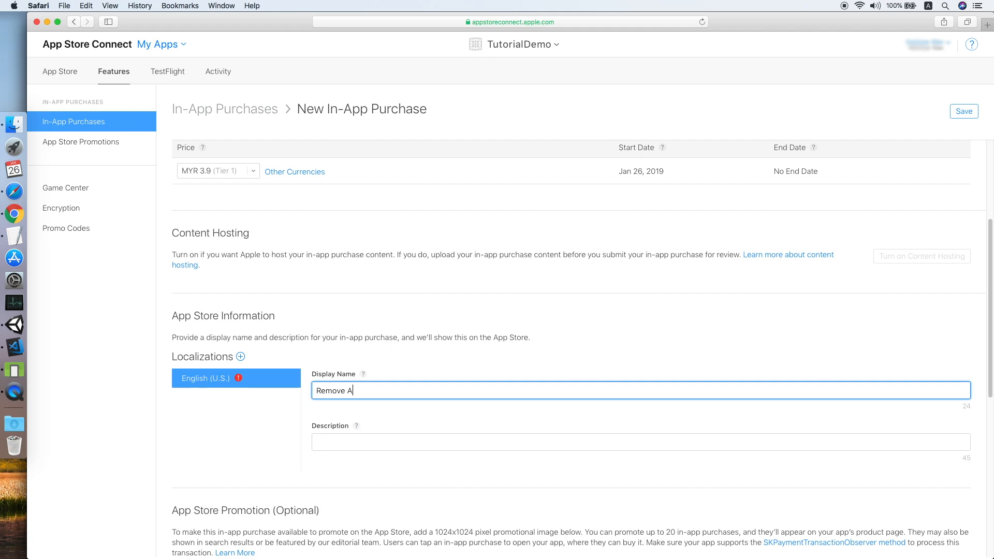
{"action": "key", "text": "Tab"}
{"action": "type", "text": "Remove ads for player"}
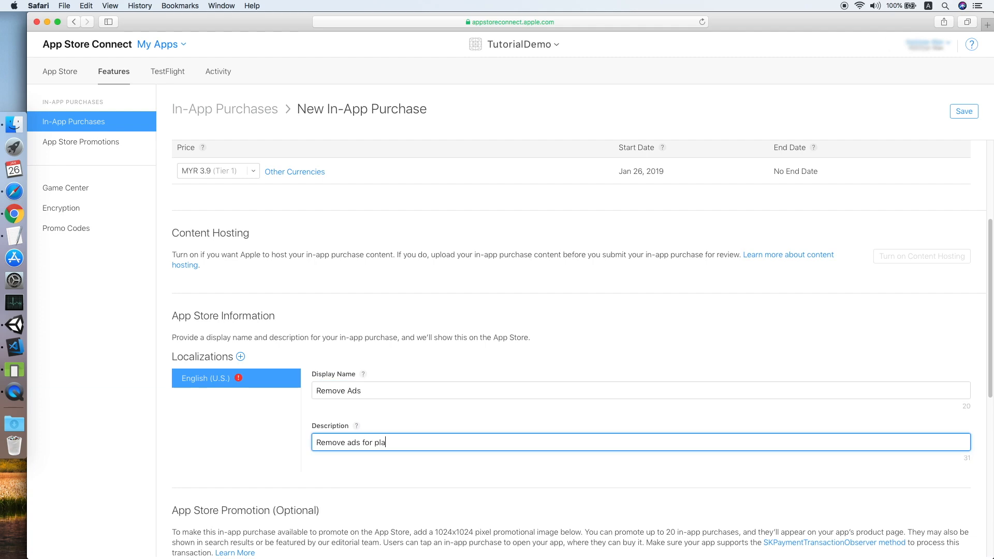
{"action": "left_click", "coordinate": [963, 111]}
{"action": "left_click", "coordinate": [955, 112]}
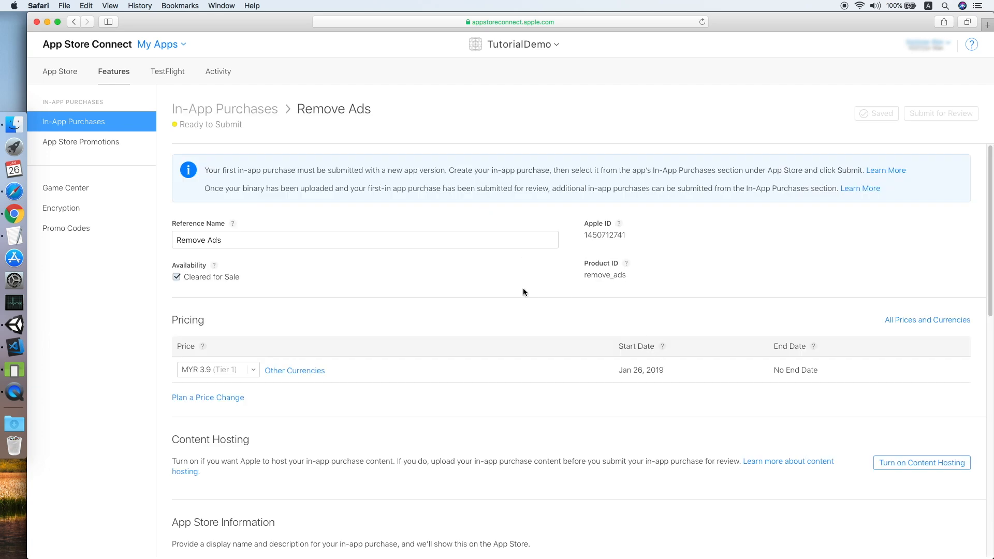
Switch to Visual Studio Code, set the NO_ADS string in IAPManager.cs to "remove_ads" and save the script.
{"action": "mouse_move", "coordinate": [585, 275]}
{"action": "left_mouse_down"}
{"action": "mouse_move", "coordinate": [635, 275]}
{"action": "mouse_move", "coordinate": [556, 275]}
{"action": "mouse_move", "coordinate": [626, 276]}
{"action": "mouse_move", "coordinate": [585, 278]}
{"action": "left_mouse_up"}
{"action": "left_click", "coordinate": [600, 277]}
{"action": "left_click", "coordinate": [633, 278]}
{"action": "left_click", "coordinate": [577, 278]}
{"action": "left_click", "coordinate": [15, 346]}
{"action": "type", "text": "remove_ads"}
{"action": "key", "text": "super+s"}
{"action": "key", "text": "Down"}
{"action": "key", "text": "Down"}
{"action": "key", "text": "Down"}
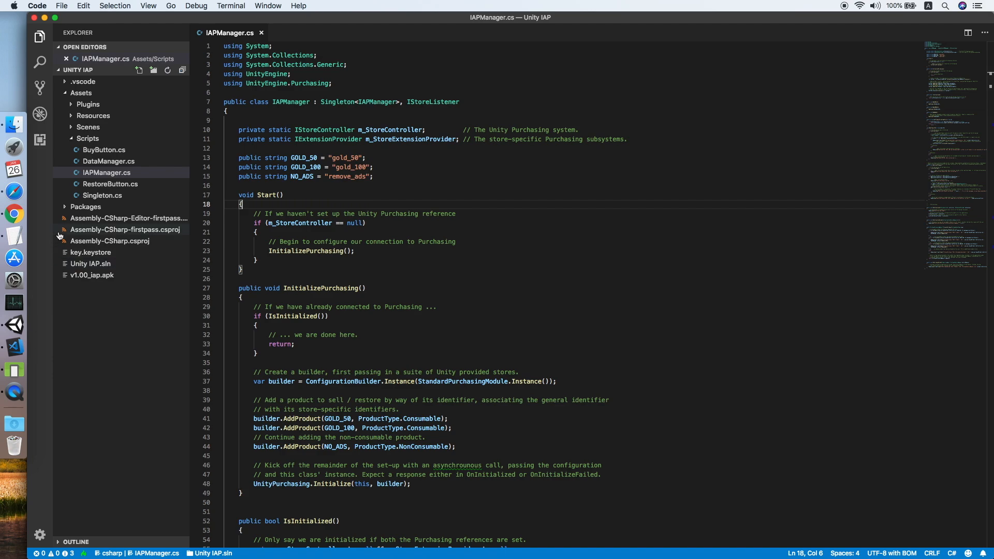
Switch to Google Play Console in Chrome and delete the Remove Ads managed product whose ID is no_ads.
{"action": "left_click", "coordinate": [14, 214]}
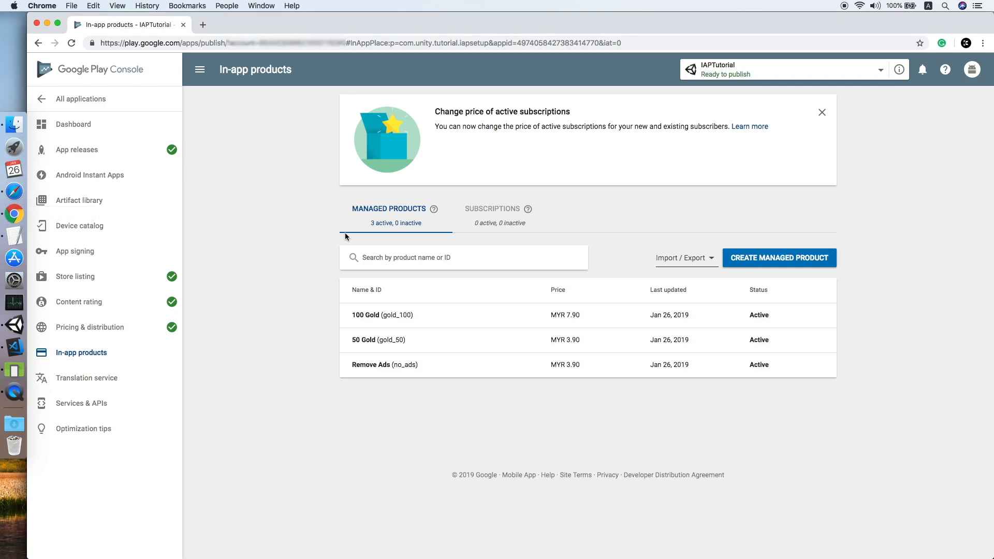
{"action": "left_click", "coordinate": [441, 367]}
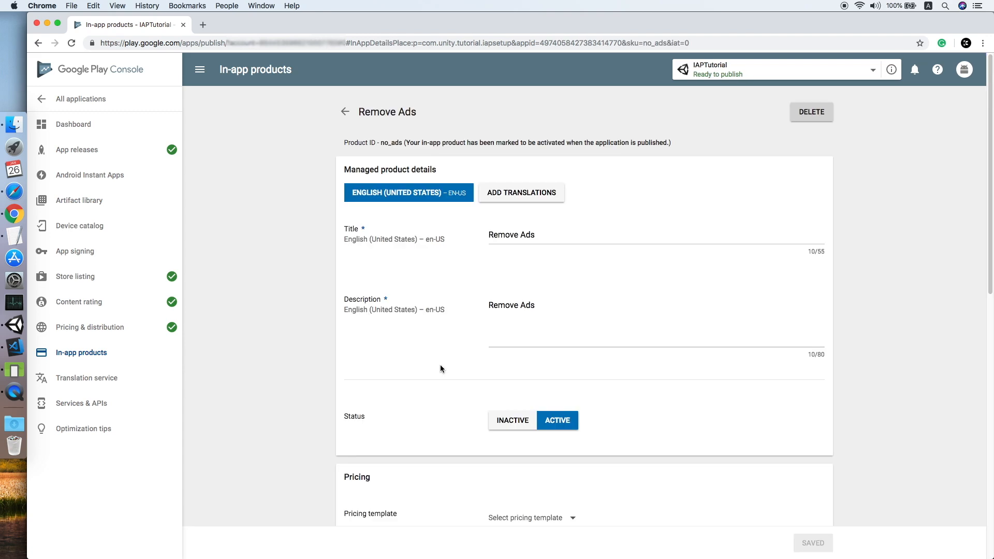
{"action": "left_click_drag", "start_coordinate": [383, 148], "coordinate": [916, 145]}
{"action": "left_click", "coordinate": [797, 109]}
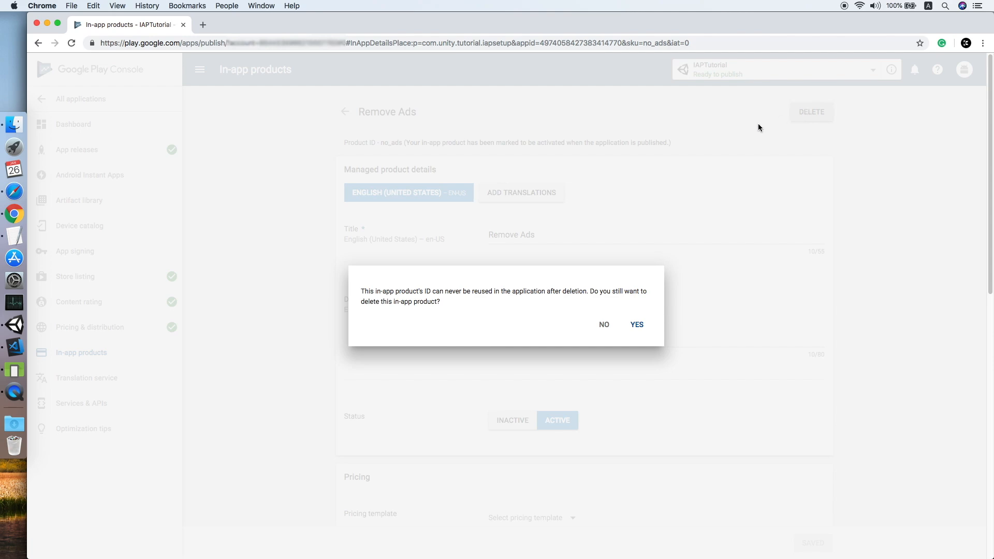
{"action": "left_click", "coordinate": [642, 325]}
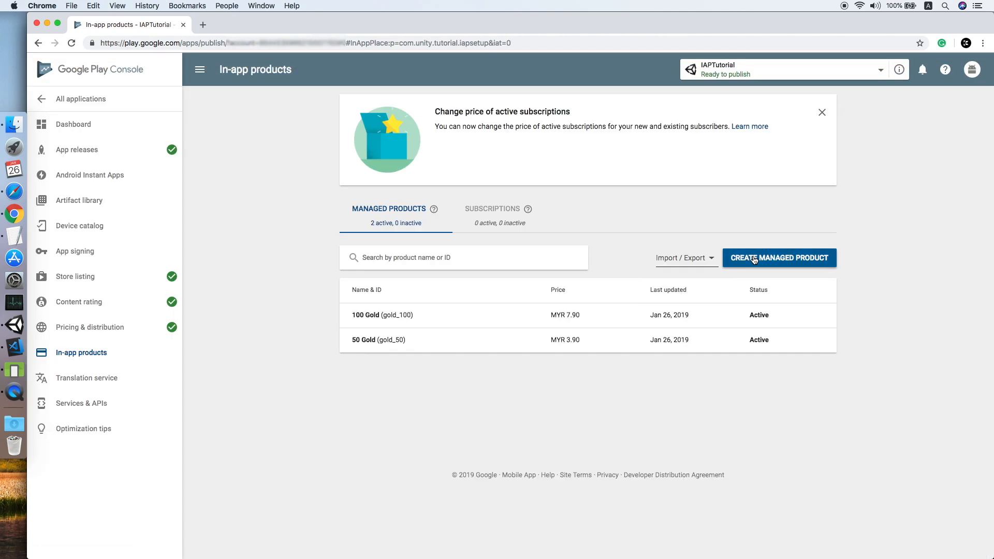
Create a managed product with ID remove_ads, using Remove Ads as title and description, and set its status to Active.
{"action": "left_click", "coordinate": [754, 260]}
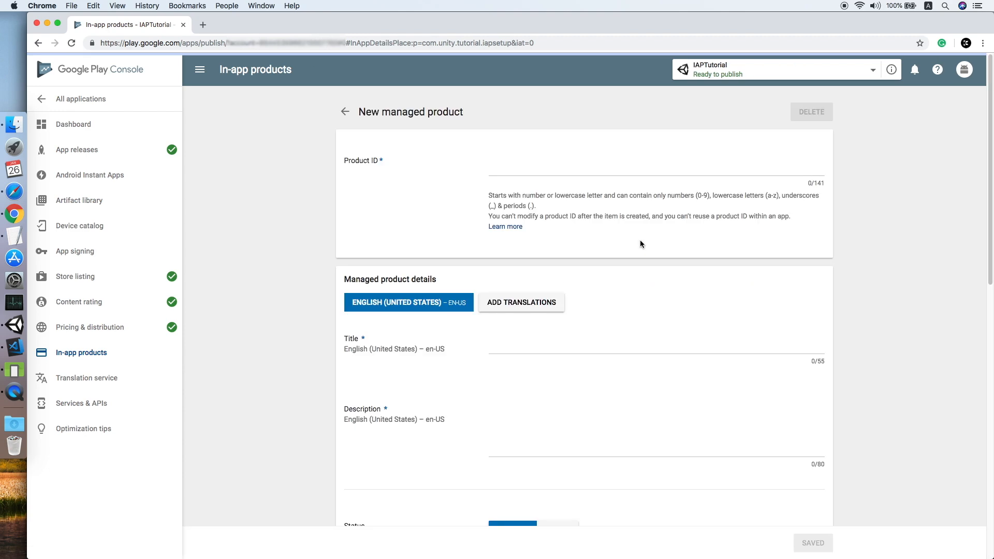
{"action": "left_click", "coordinate": [557, 167]}
{"action": "type", "text": "remove_ads"}
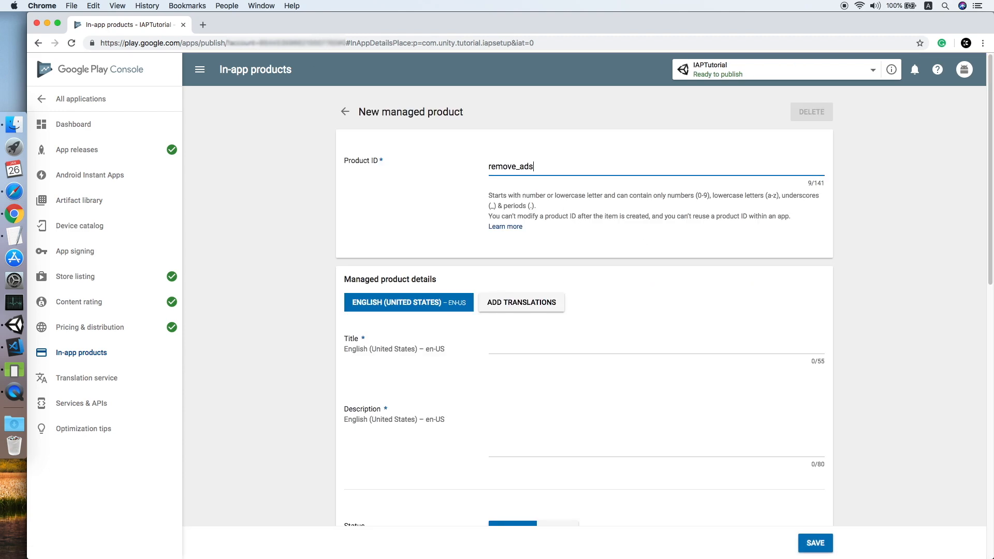
{"action": "left_click", "coordinate": [518, 346]}
{"action": "type", "text": "Remov"}
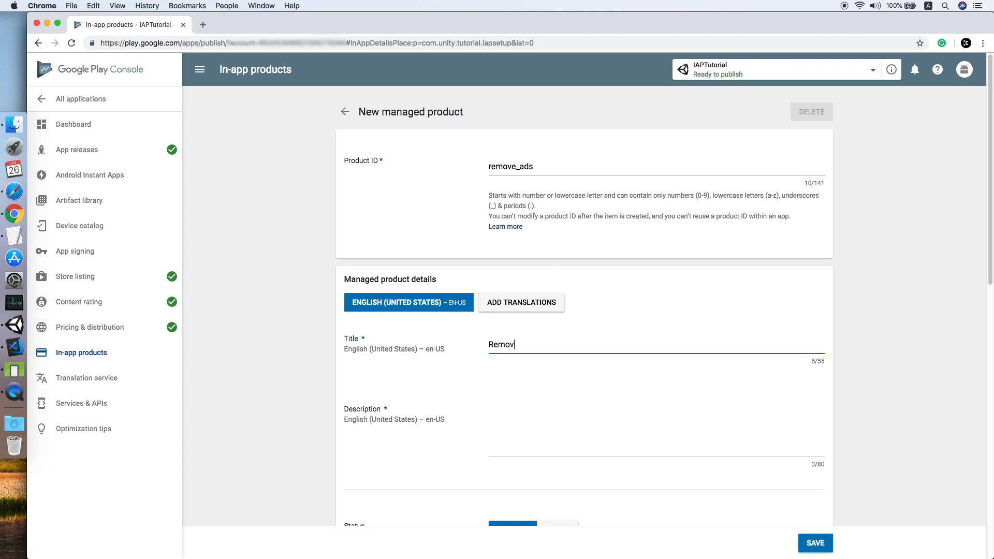
{"action": "type", "text": "e Ads"}
{"action": "key", "text": "Tab"}
{"action": "type", "text": "Remove Ads"}
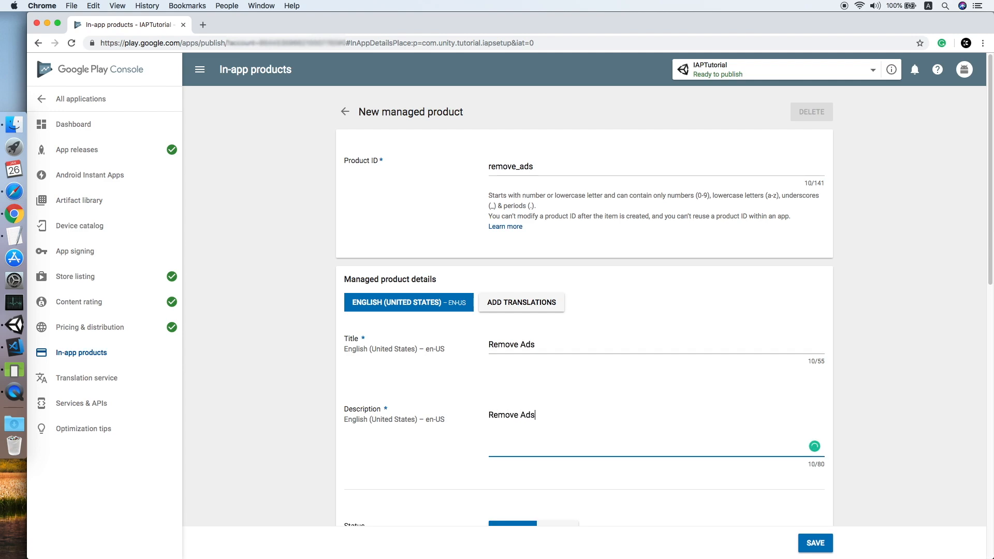
{"action": "scroll", "coordinate": [583, 374], "scroll_direction": "down", "scroll_amount": 2}
{"action": "scroll", "coordinate": [590, 371], "scroll_direction": "down", "scroll_amount": 3}
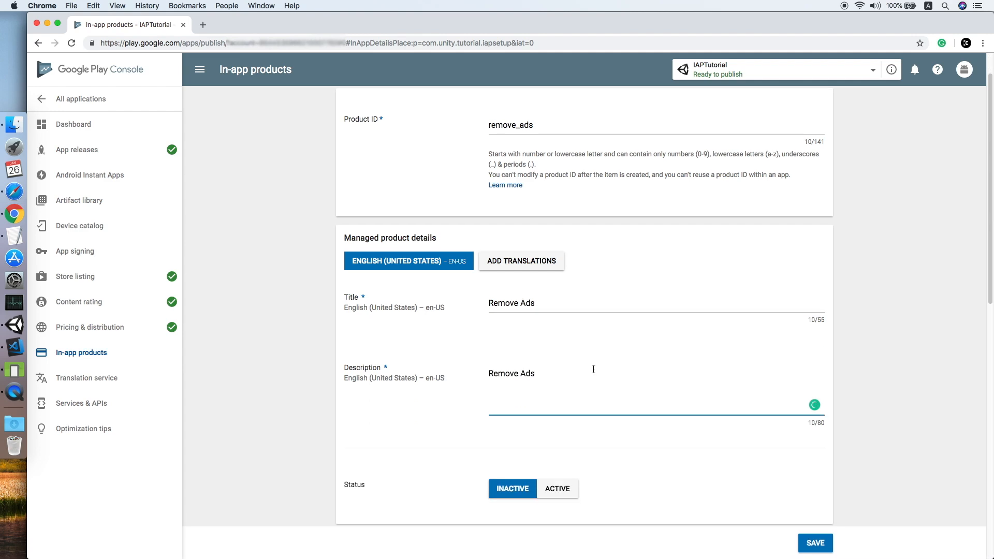
{"action": "left_click", "coordinate": [557, 410]}
Set the new product's default price to MYR 3.9, save the product and return to the managed products list.
{"action": "scroll", "coordinate": [585, 396], "scroll_direction": "down", "scroll_amount": 5}
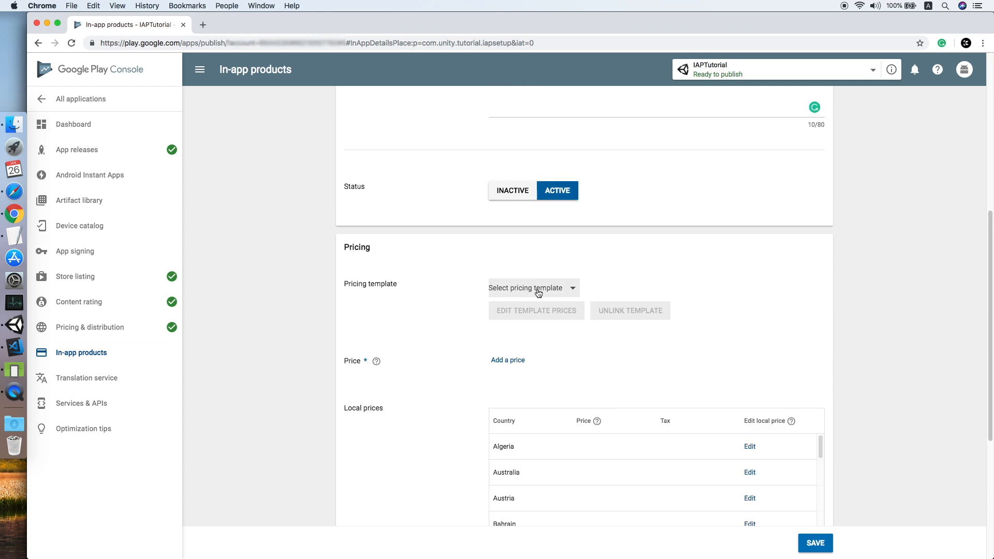
{"action": "left_click", "coordinate": [505, 361]}
{"action": "left_click", "coordinate": [440, 198]}
{"action": "type", "text": "3.9"}
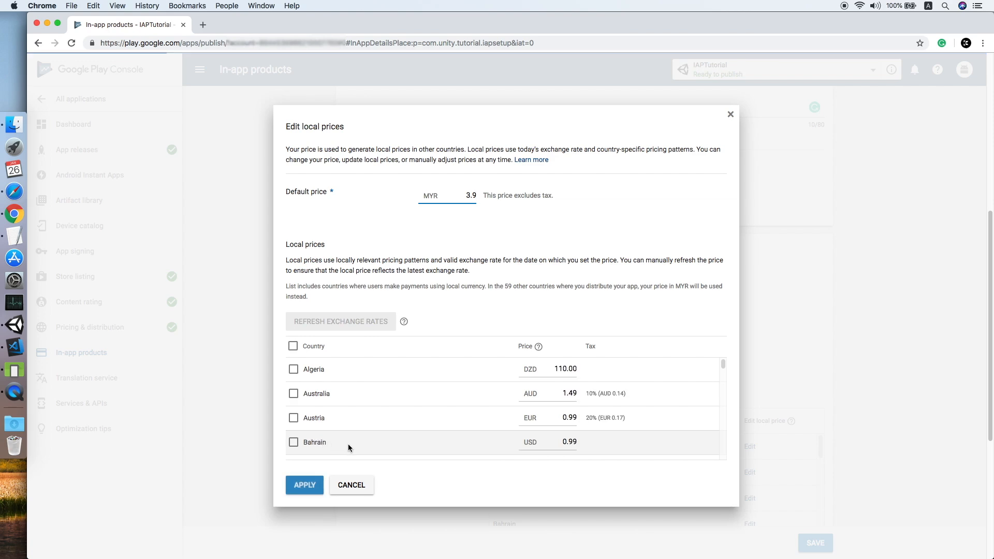
{"action": "left_click", "coordinate": [310, 487]}
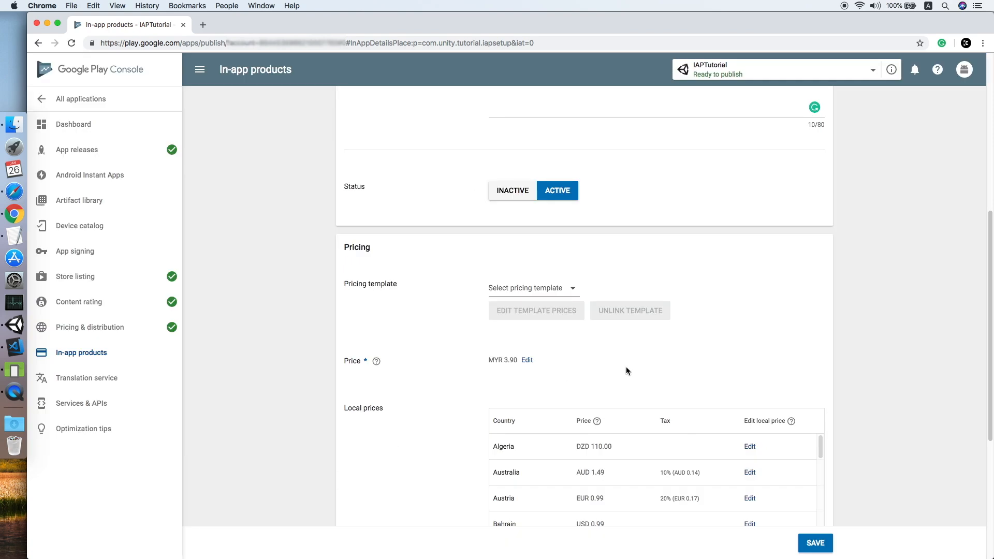
{"action": "scroll", "coordinate": [626, 367], "scroll_direction": "down", "scroll_amount": 5}
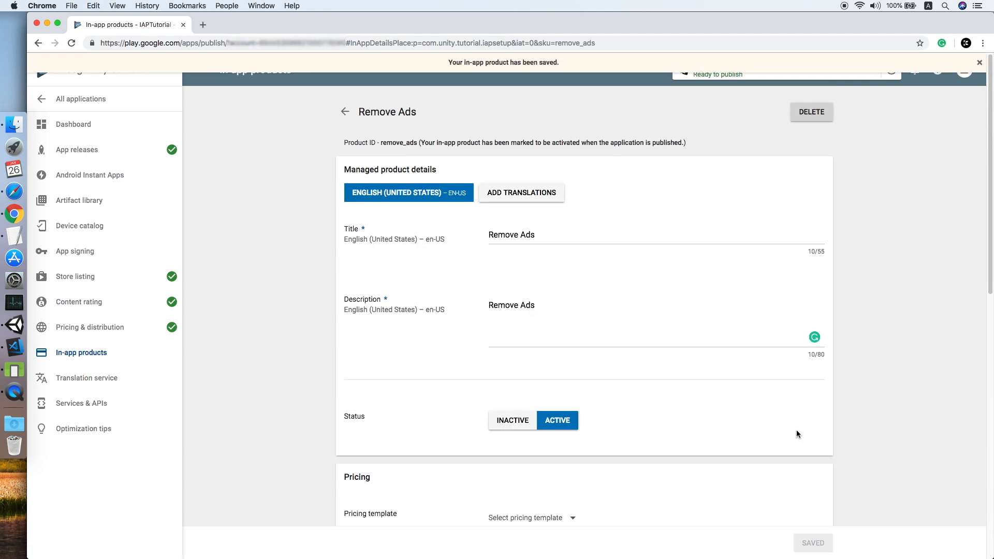
{"action": "left_click", "coordinate": [344, 113]}
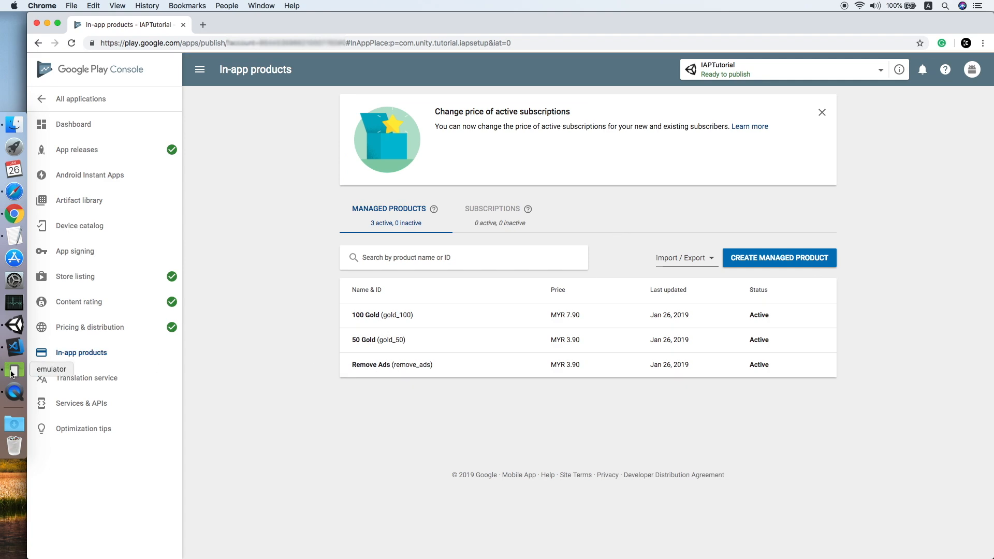
Check the product IDs in IAPManager in Visual Studio Code and Unity, and in App Store Connect's in-app purchases list in Safari.
{"action": "left_click", "coordinate": [14, 346]}
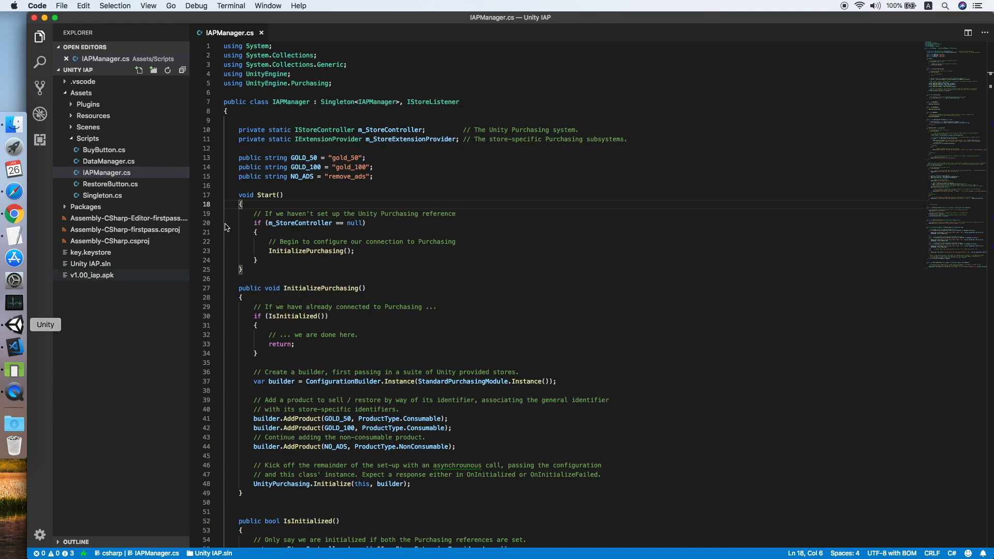
{"action": "left_click", "coordinate": [16, 324]}
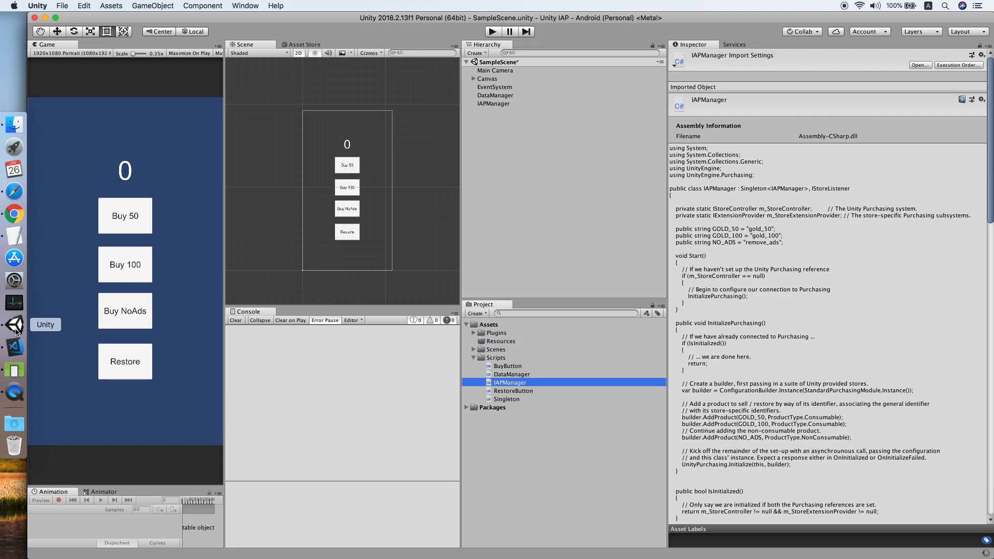
{"action": "left_click", "coordinate": [15, 191]}
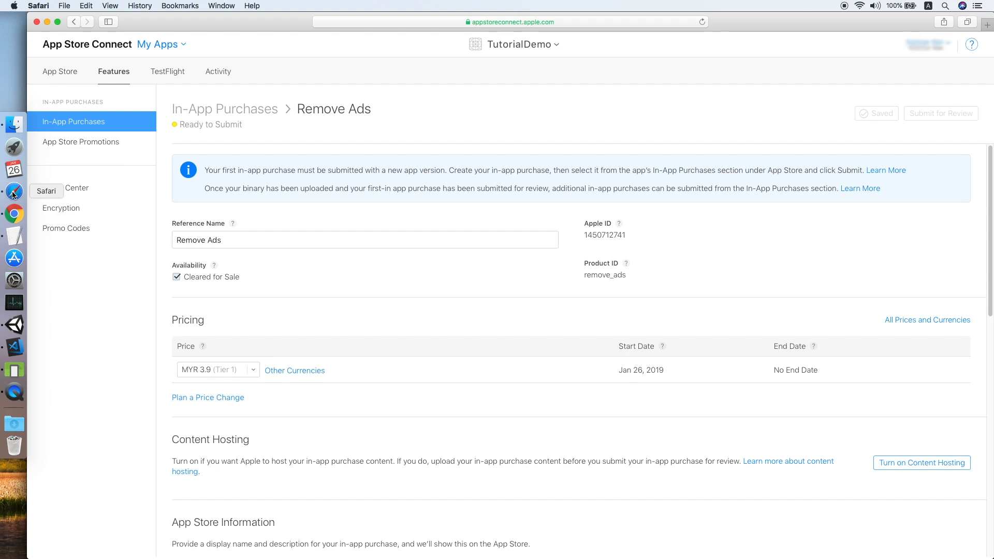
{"action": "left_click", "coordinate": [103, 122]}
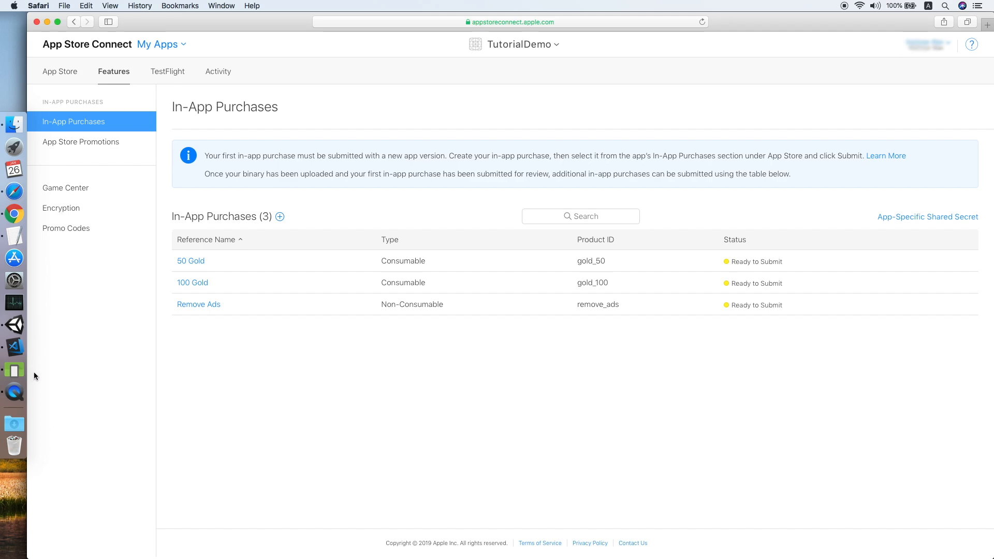
Switch to Google Play Console in Chrome and take the IAPTutorial internal test release 0.1 to its rollout review.
{"action": "left_click", "coordinate": [15, 213]}
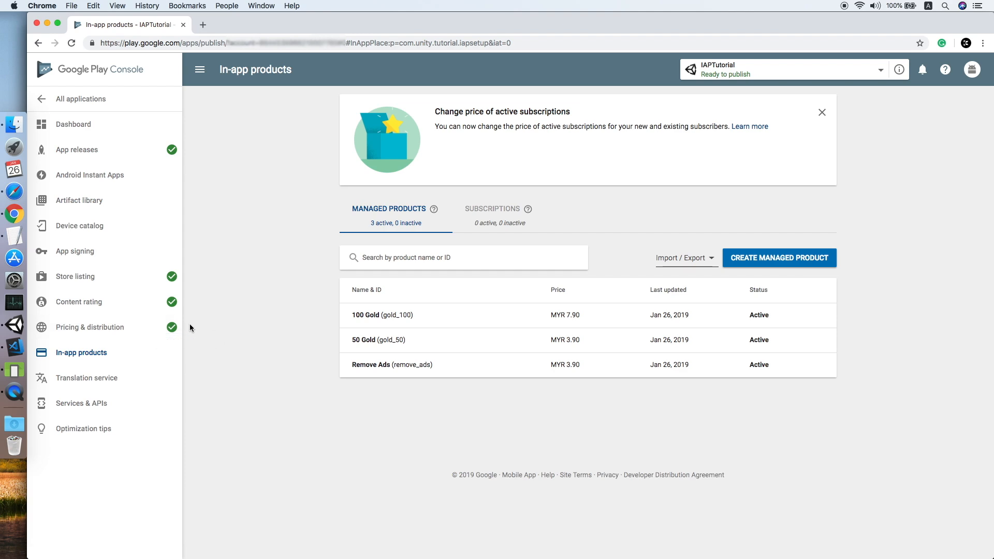
{"action": "left_click", "coordinate": [124, 151]}
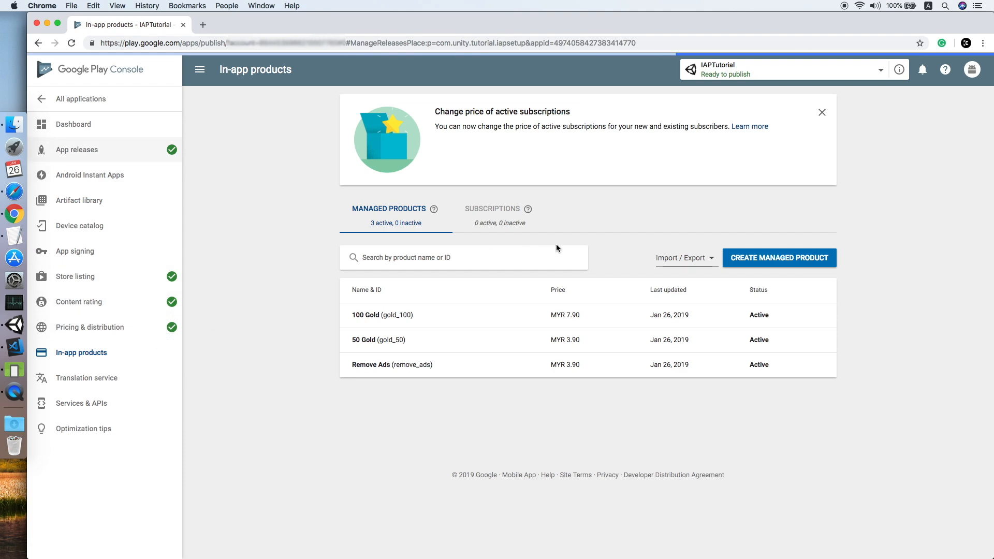
{"action": "scroll", "coordinate": [727, 273], "scroll_direction": "down", "scroll_amount": 6}
{"action": "scroll", "coordinate": [728, 273], "scroll_direction": "up", "scroll_amount": 5}
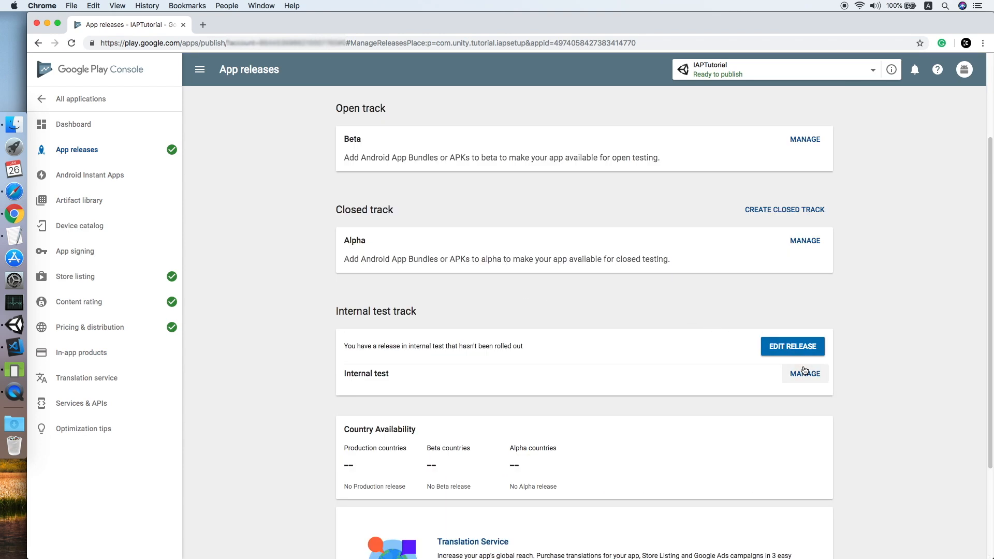
{"action": "left_click", "coordinate": [802, 352]}
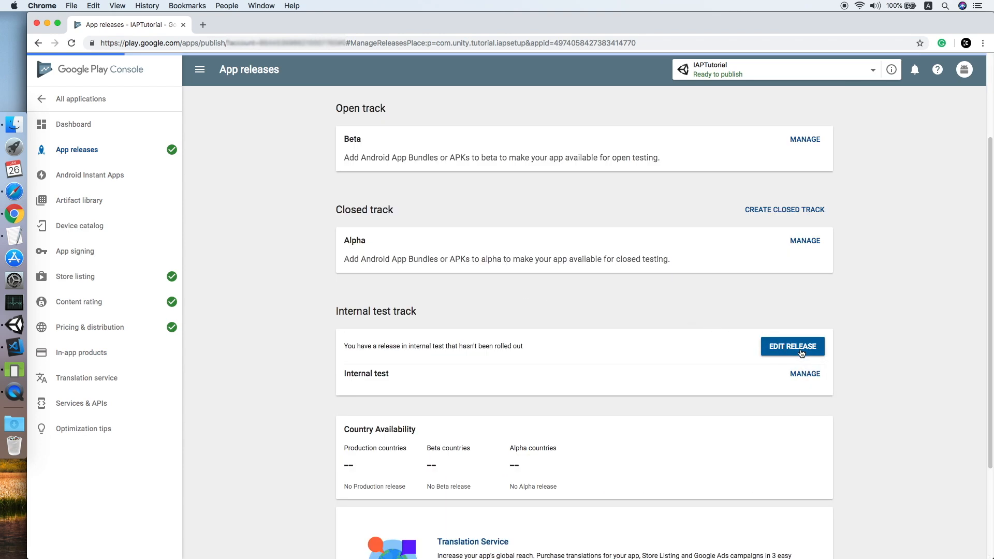
{"action": "scroll", "coordinate": [777, 322], "scroll_direction": "down", "scroll_amount": 3}
{"action": "scroll", "coordinate": [777, 325], "scroll_direction": "down", "scroll_amount": 3}
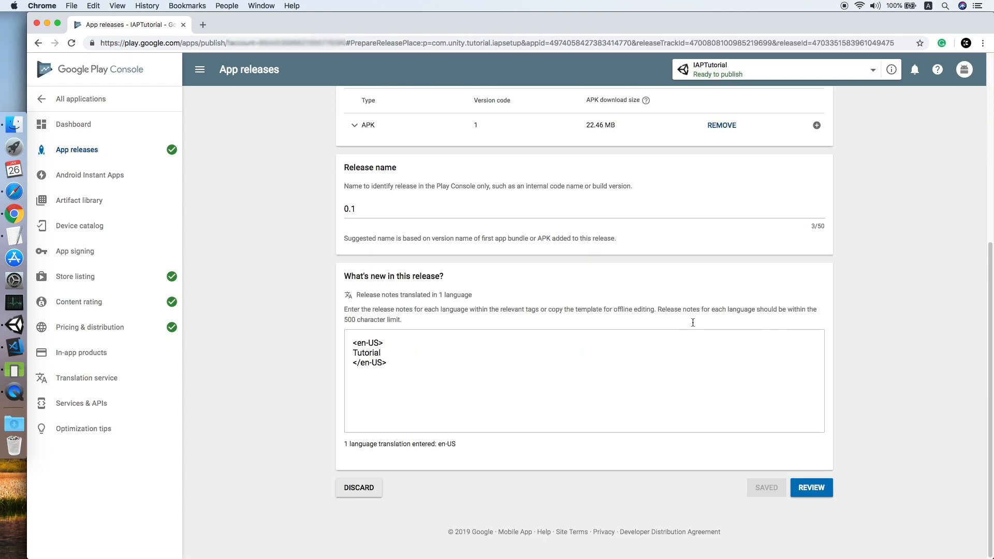
{"action": "left_click", "coordinate": [812, 490]}
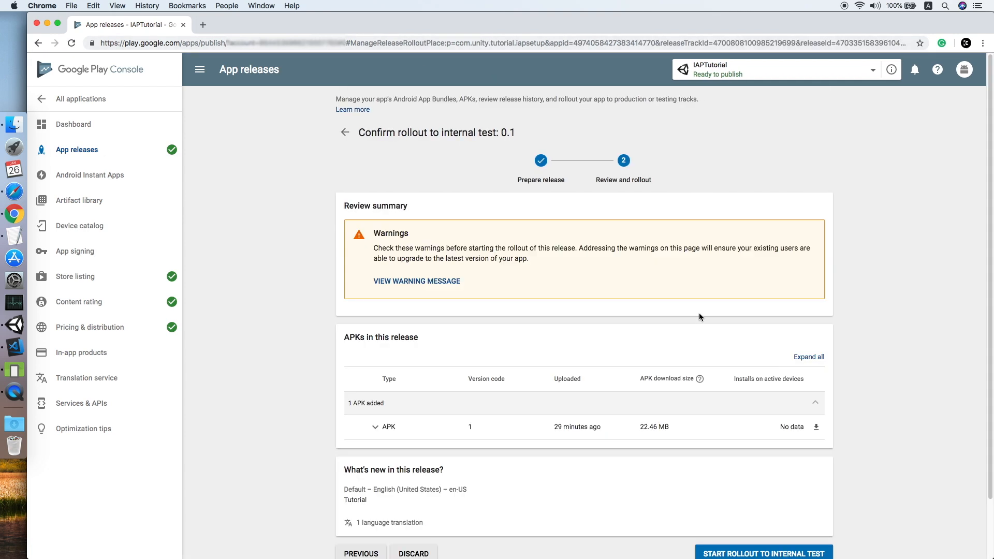
Read the warning message in the review summary of the internal test release and close it.
{"action": "scroll", "coordinate": [628, 294], "scroll_direction": "down", "scroll_amount": 1}
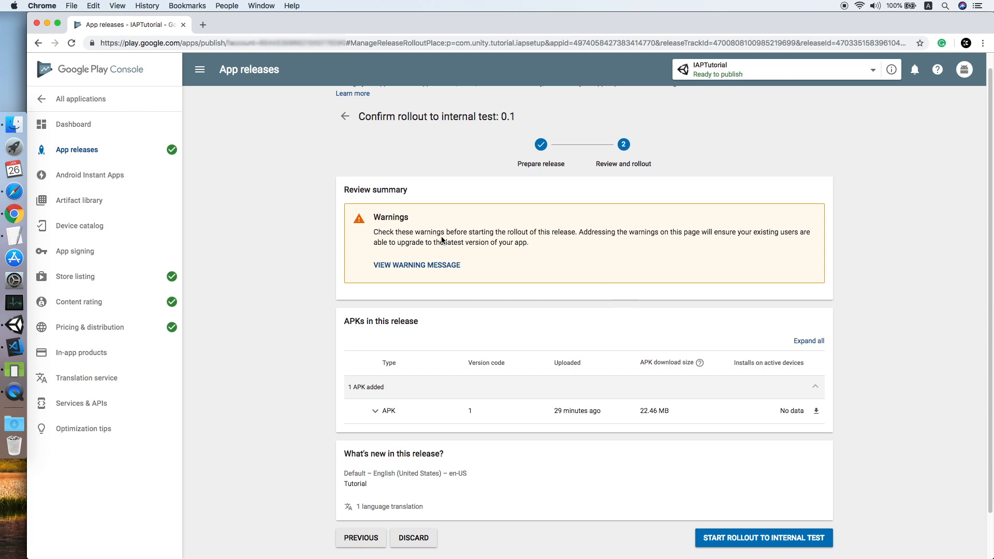
{"action": "left_click", "coordinate": [421, 265]}
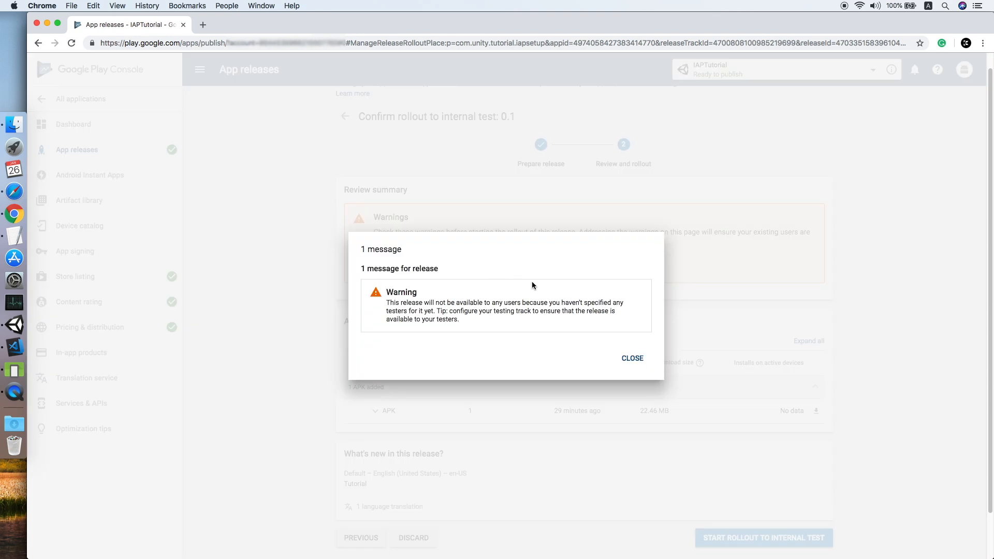
{"action": "left_click", "coordinate": [635, 359]}
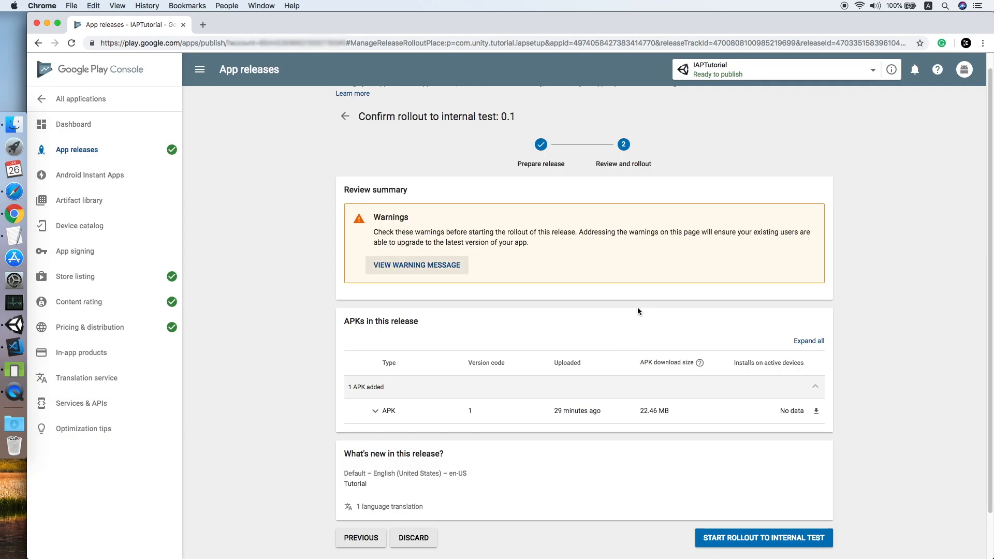
{"action": "scroll", "coordinate": [555, 283], "scroll_direction": "down", "scroll_amount": 1}
{"action": "scroll", "coordinate": [555, 284], "scroll_direction": "up", "scroll_amount": 2}
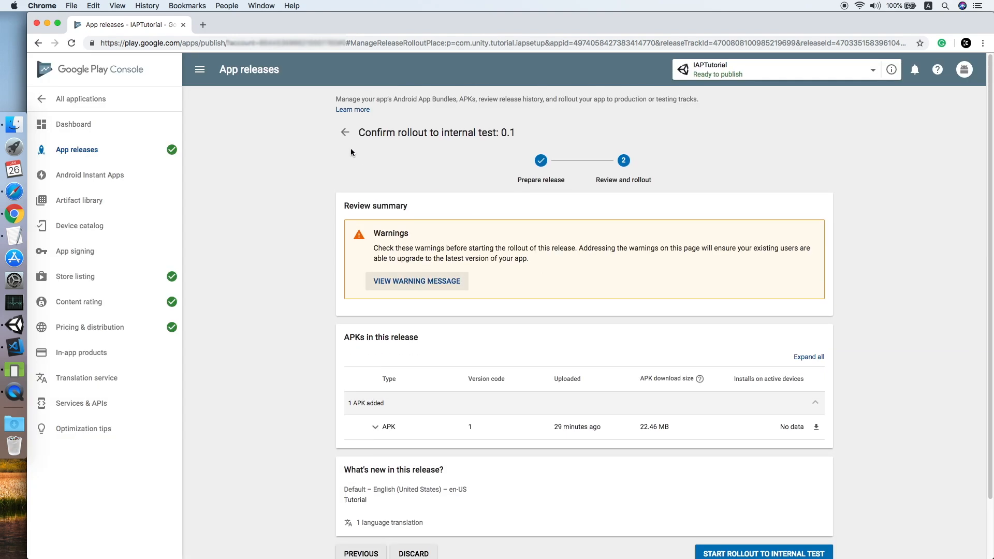
Go back to the internal test track, activate the Tester list and save the tester settings.
{"action": "left_click", "coordinate": [344, 134]}
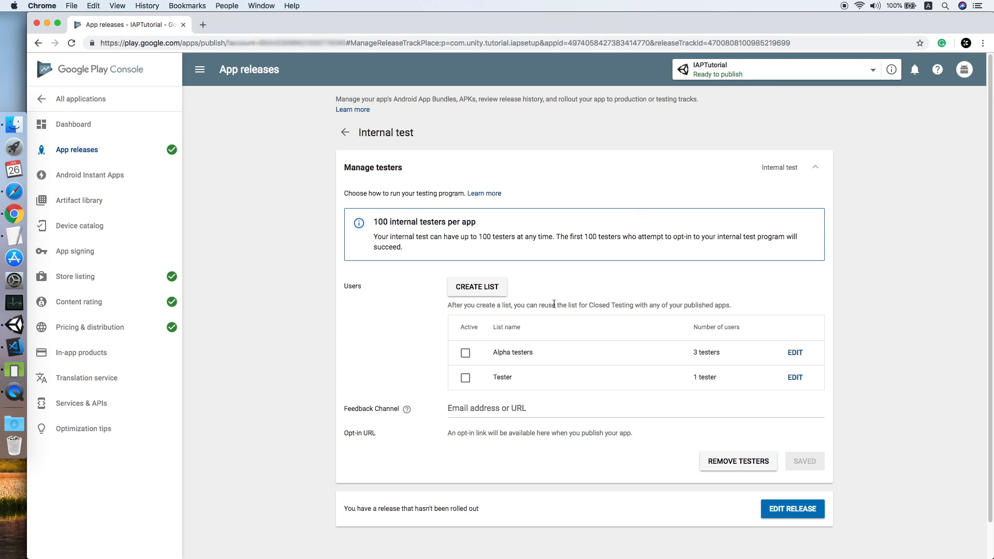
{"action": "left_click", "coordinate": [465, 379]}
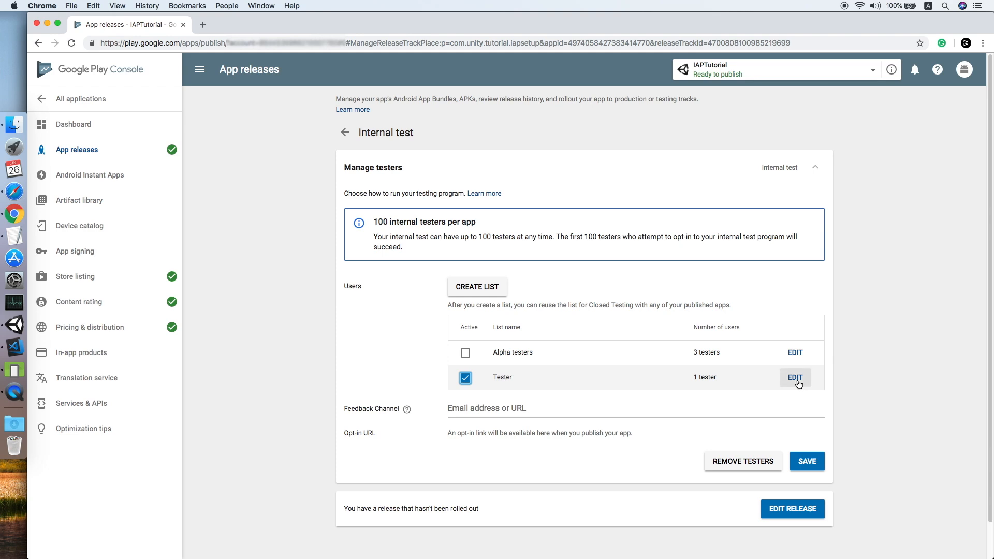
{"action": "left_click", "coordinate": [807, 461]}
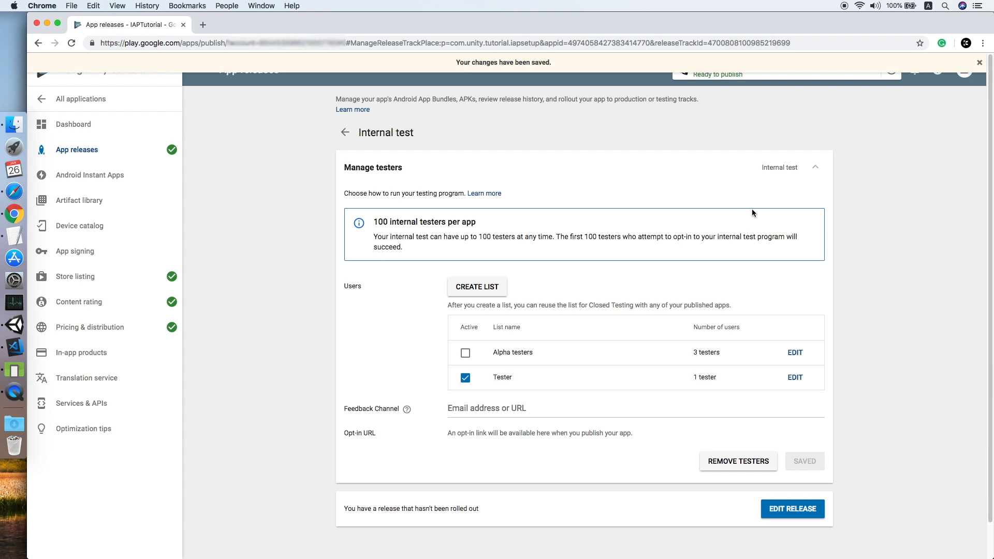
Reopen release 0.1, review it again and start its rollout to internal test.
{"action": "left_click", "coordinate": [793, 509]}
{"action": "scroll", "coordinate": [687, 263], "scroll_direction": "down", "scroll_amount": 5}
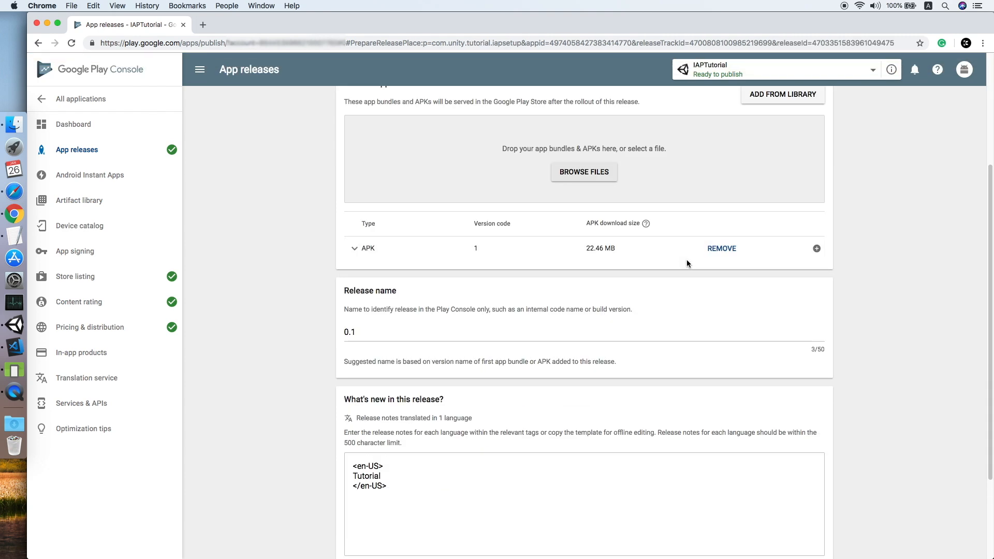
{"action": "scroll", "coordinate": [686, 260], "scroll_direction": "down", "scroll_amount": 4}
{"action": "left_click", "coordinate": [809, 490]}
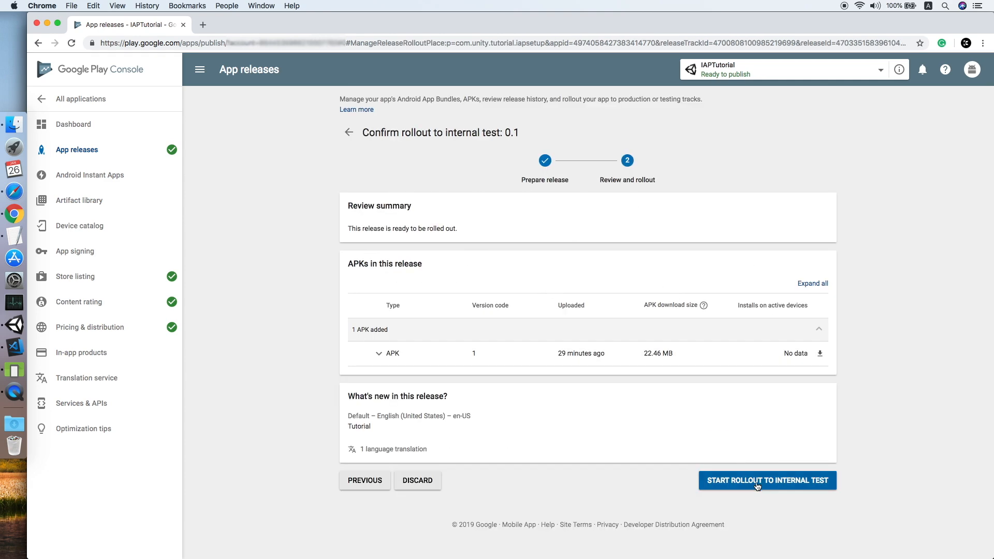
{"action": "left_click", "coordinate": [774, 486]}
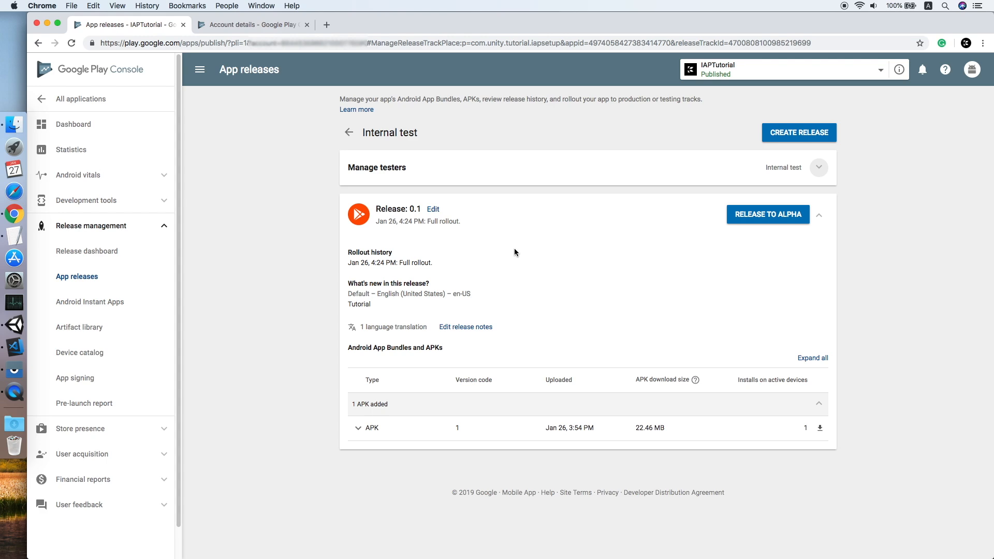
Show the developer account details page to examine the License Testing section.
{"action": "left_click", "coordinate": [265, 27]}
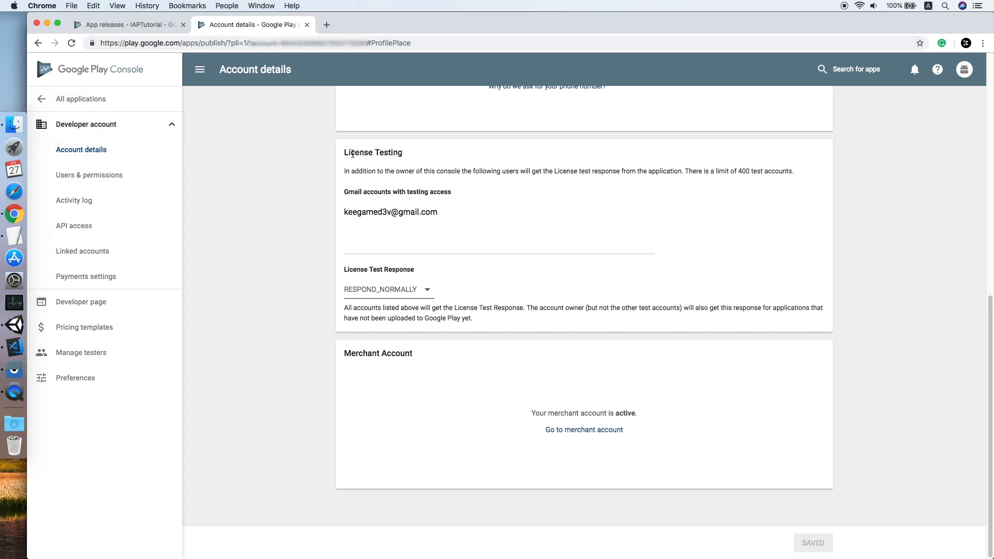
Check that the License Testing Gmail accounts match the tester e-mails in the internal test's Tester list, leaving the list unchanged.
{"action": "left_click_drag", "start_coordinate": [343, 154], "coordinate": [402, 156]}
{"action": "left_click", "coordinate": [406, 158]}
{"action": "left_click", "coordinate": [150, 28]}
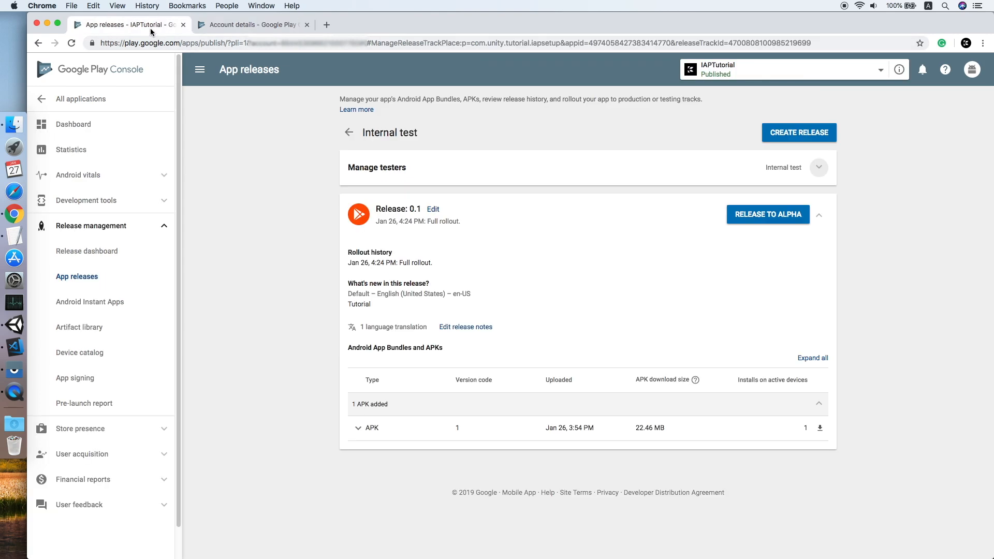
{"action": "left_click", "coordinate": [819, 167]}
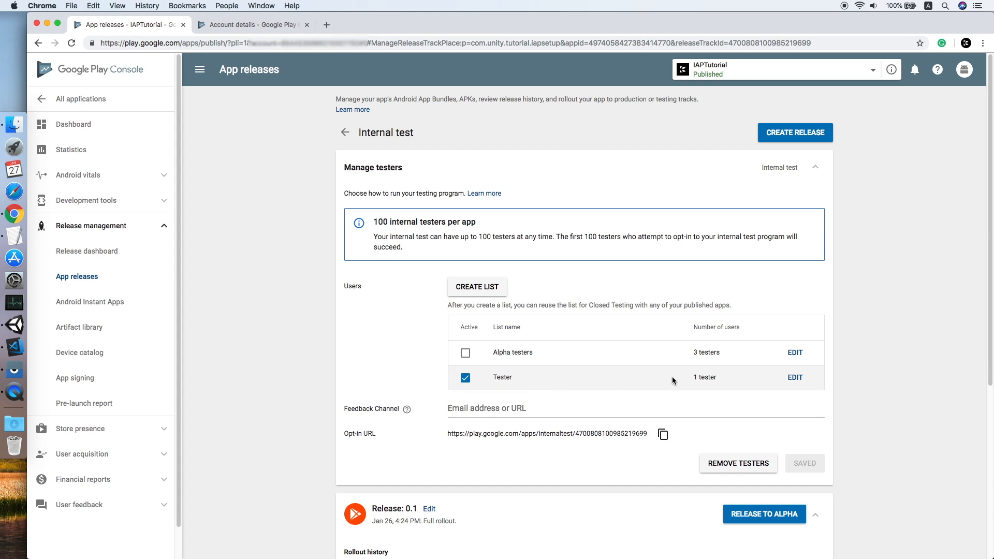
{"action": "left_click", "coordinate": [794, 378]}
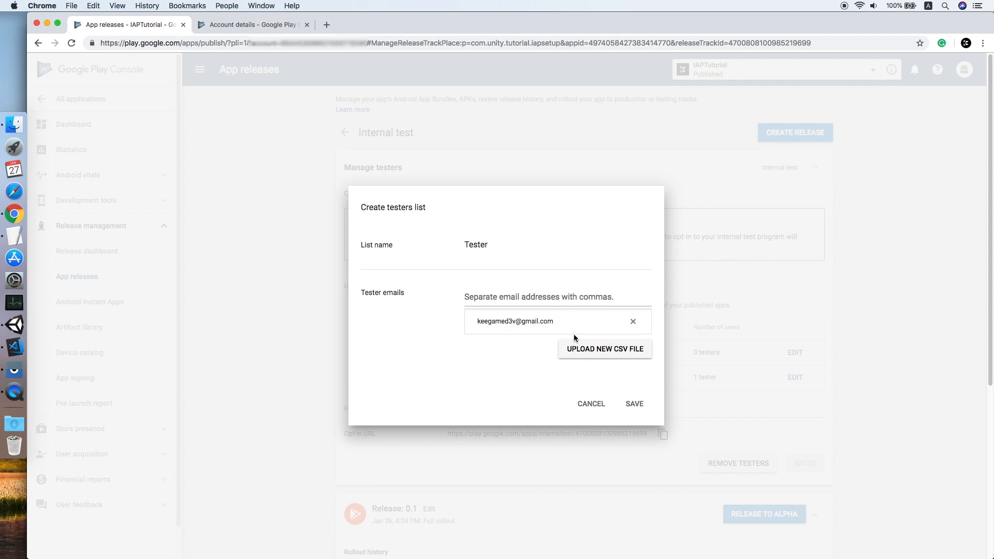
{"action": "left_click", "coordinate": [591, 404]}
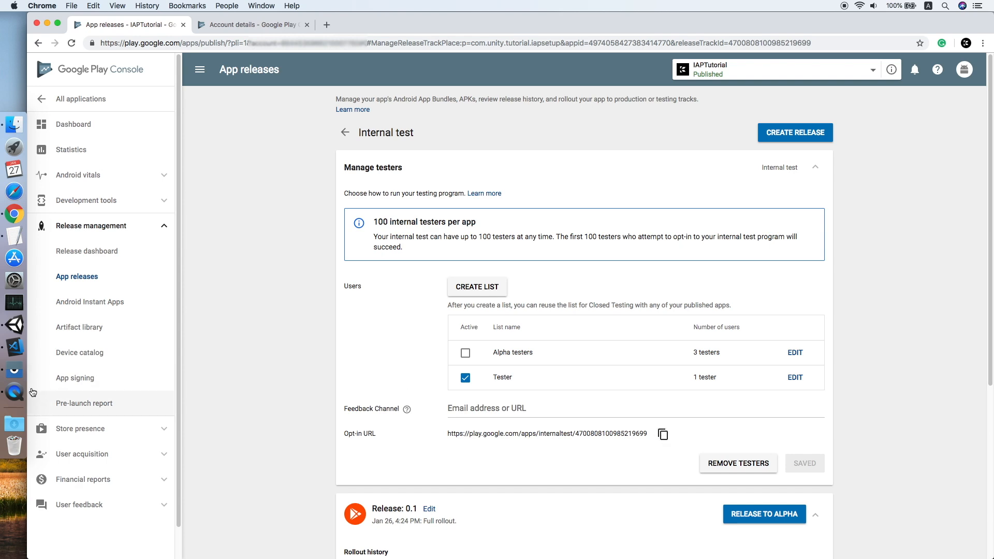
Switch to Vysor and close its device chooser window so only the mirrored C6903 phone screen remains in front.
{"action": "left_click", "coordinate": [15, 370]}
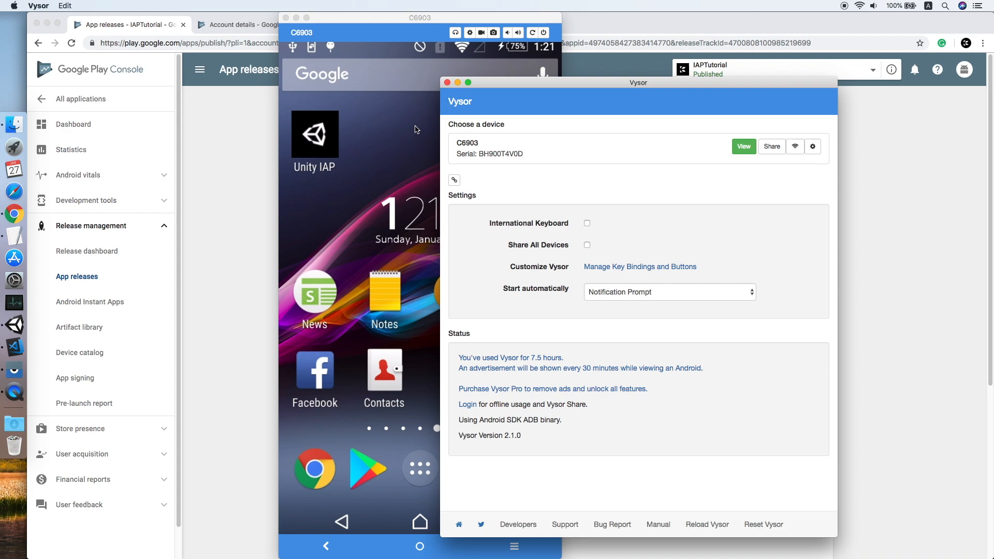
{"action": "left_click", "coordinate": [419, 125]}
{"action": "left_click", "coordinate": [631, 93]}
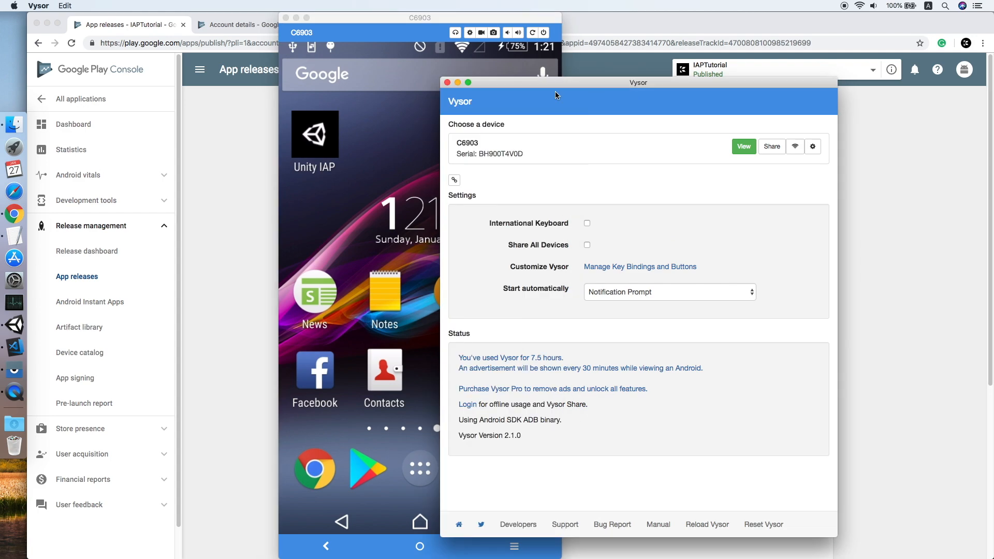
{"action": "left_click", "coordinate": [448, 83]}
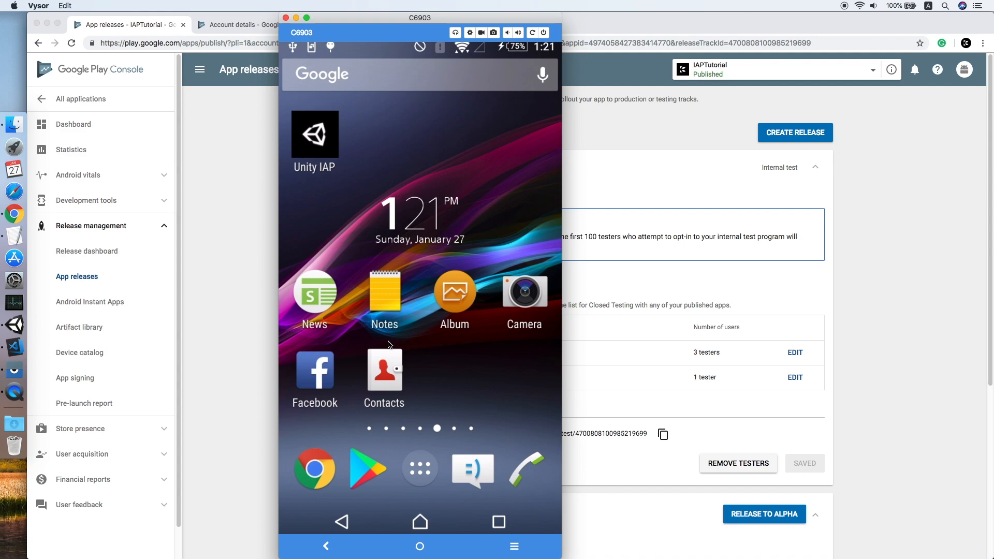
Open the internal test opt-in URL, Android App Testing – Google Play, in the phone's browser.
{"action": "left_click", "coordinate": [370, 387]}
{"action": "left_click", "coordinate": [405, 82]}
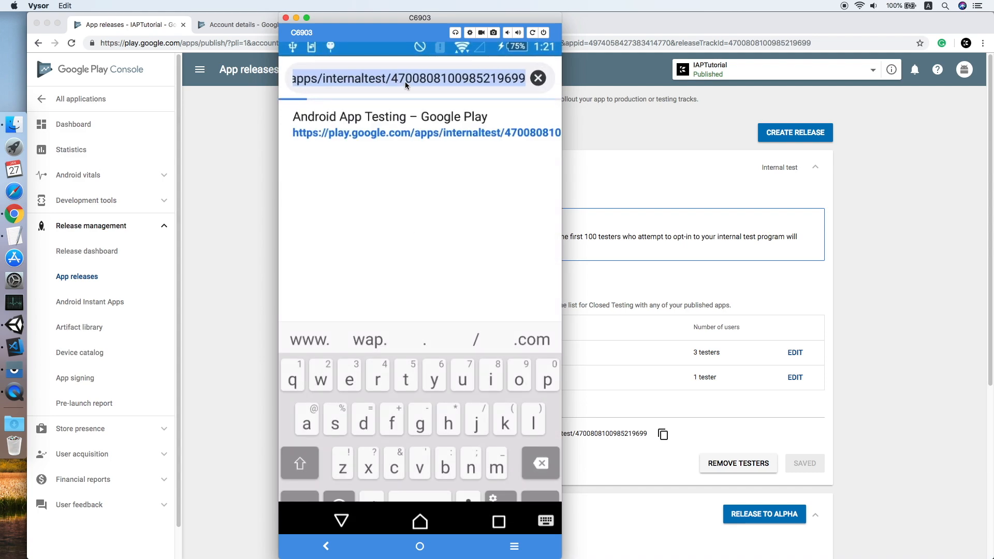
{"action": "left_click", "coordinate": [415, 117]}
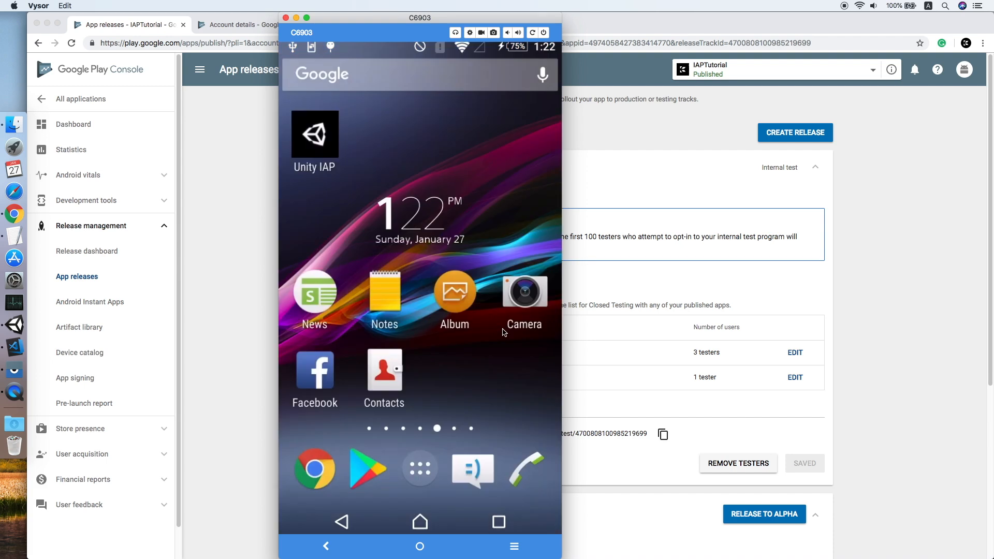
In the Unity IAP app, buy 50 Gold with the test card, verify with the account password and always require purchase authentication.
{"action": "left_click", "coordinate": [313, 145]}
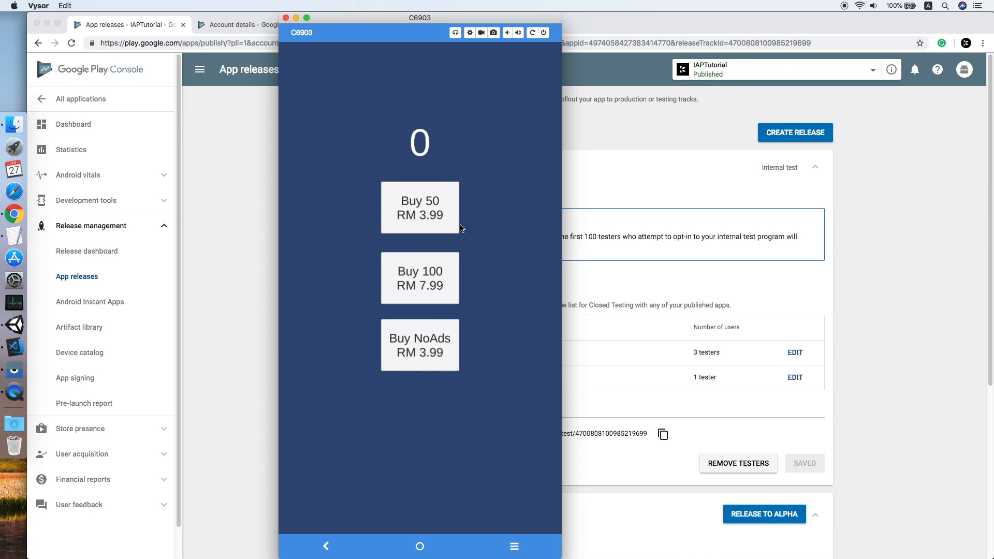
{"action": "left_click", "coordinate": [438, 216]}
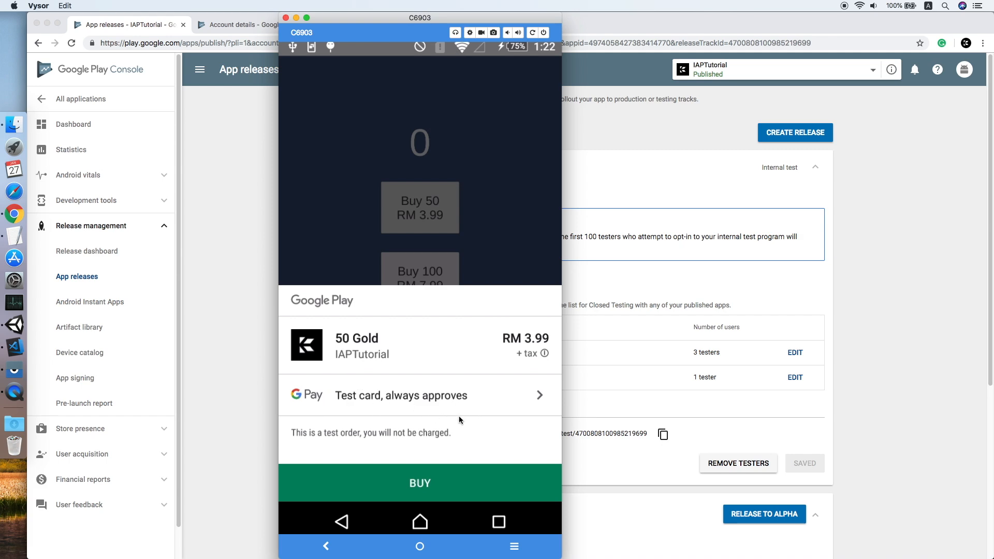
{"action": "left_click", "coordinate": [448, 495]}
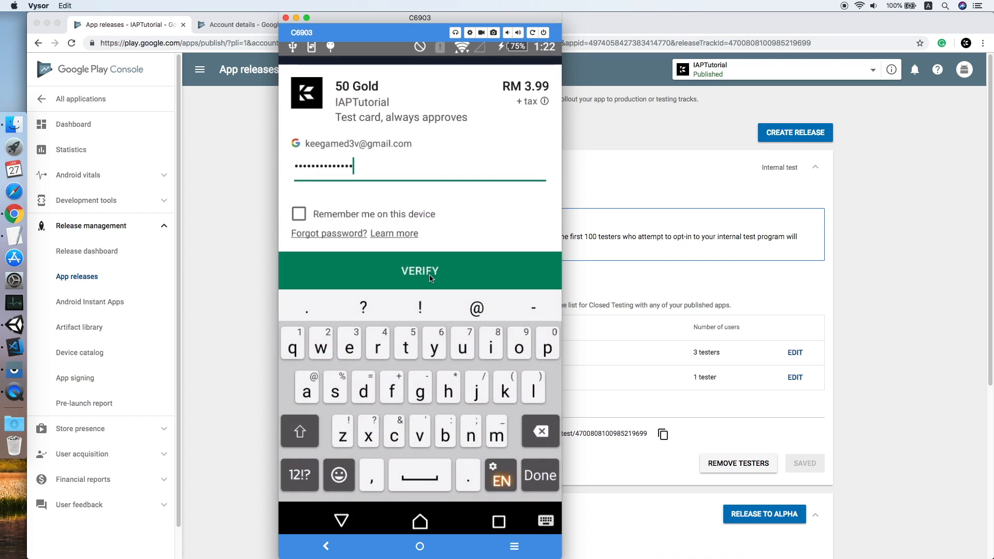
{"action": "left_click", "coordinate": [430, 277]}
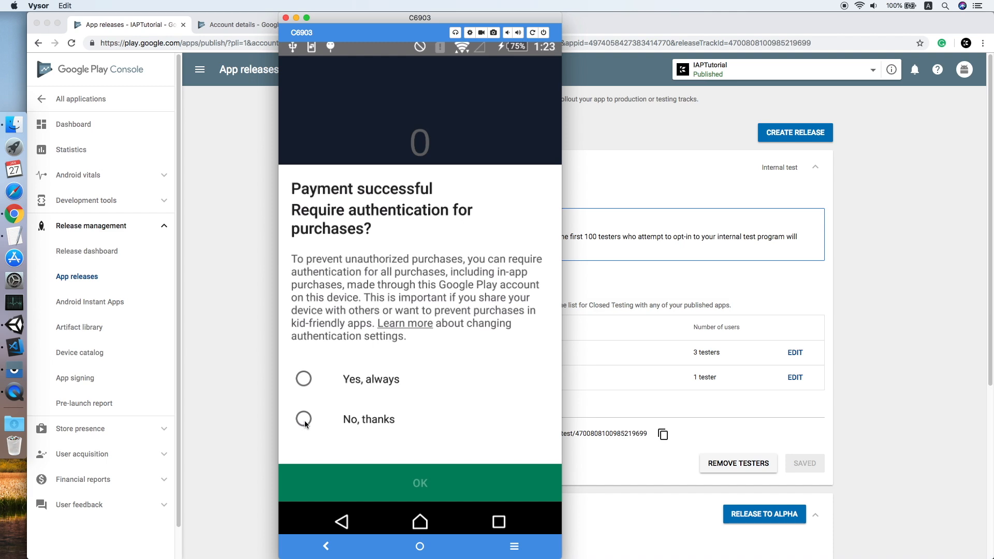
{"action": "left_click", "coordinate": [303, 380]}
{"action": "left_click", "coordinate": [407, 480]}
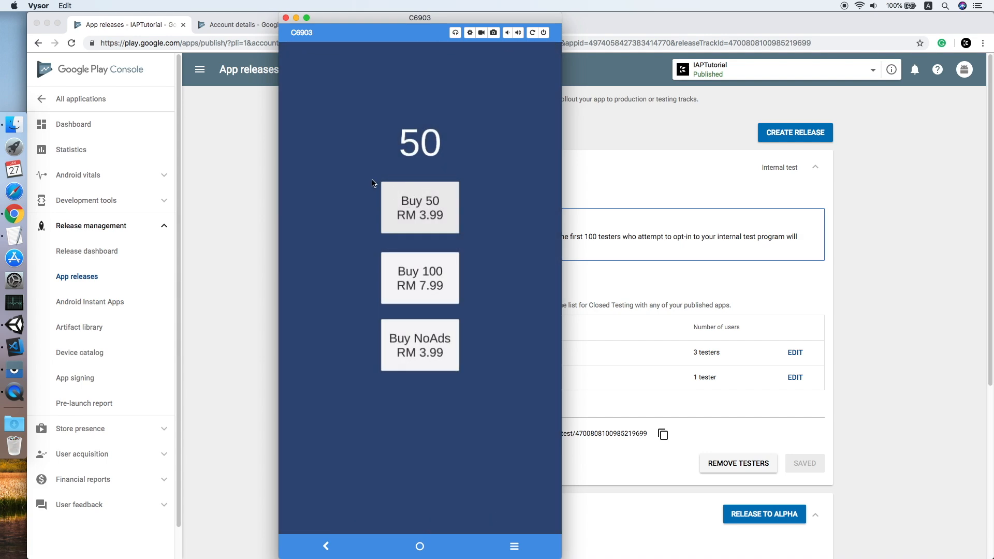
Buy 100 Gold with the always-approving test card and verify the purchase with the account password.
{"action": "left_click", "coordinate": [432, 288]}
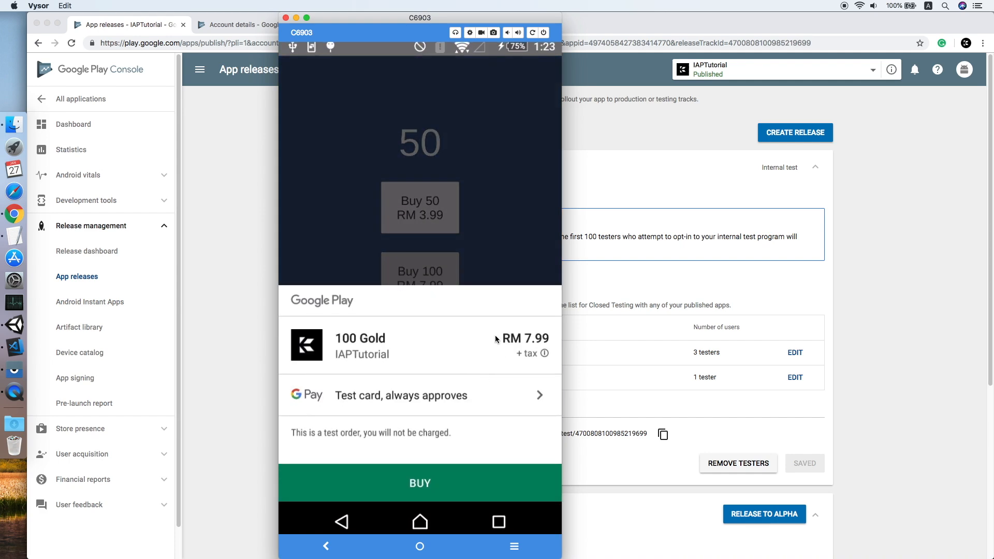
{"action": "left_click", "coordinate": [427, 485]}
{"action": "key", "text": "super+v"}
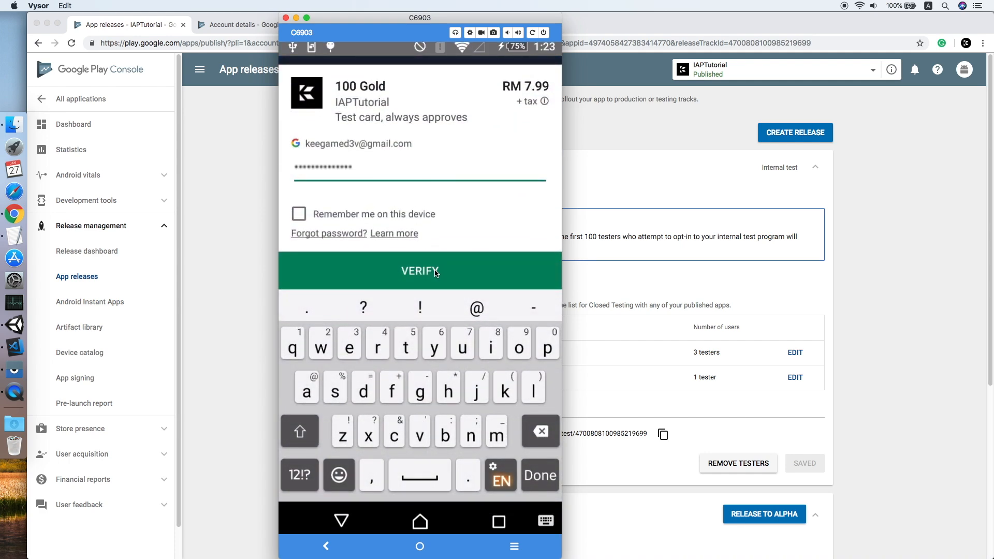
{"action": "left_click", "coordinate": [435, 271]}
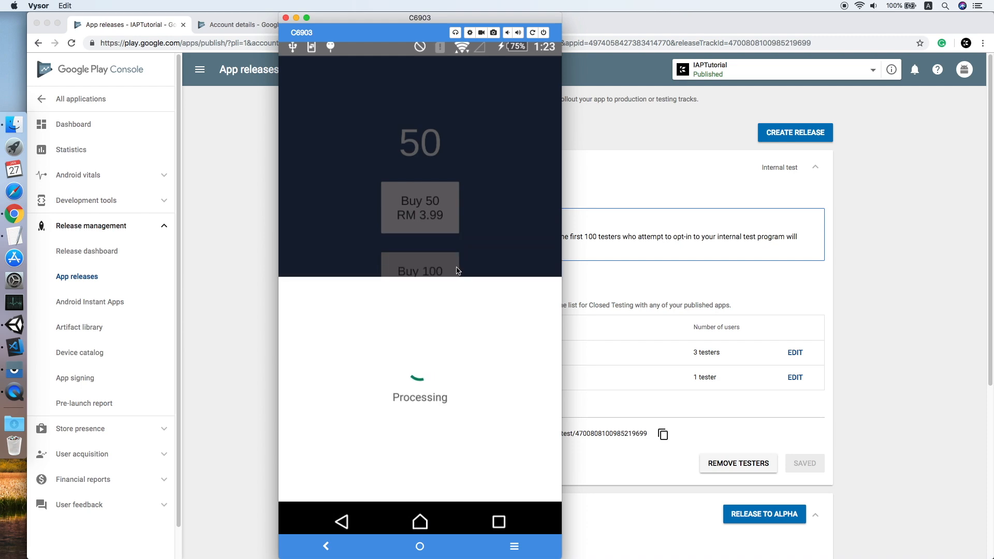